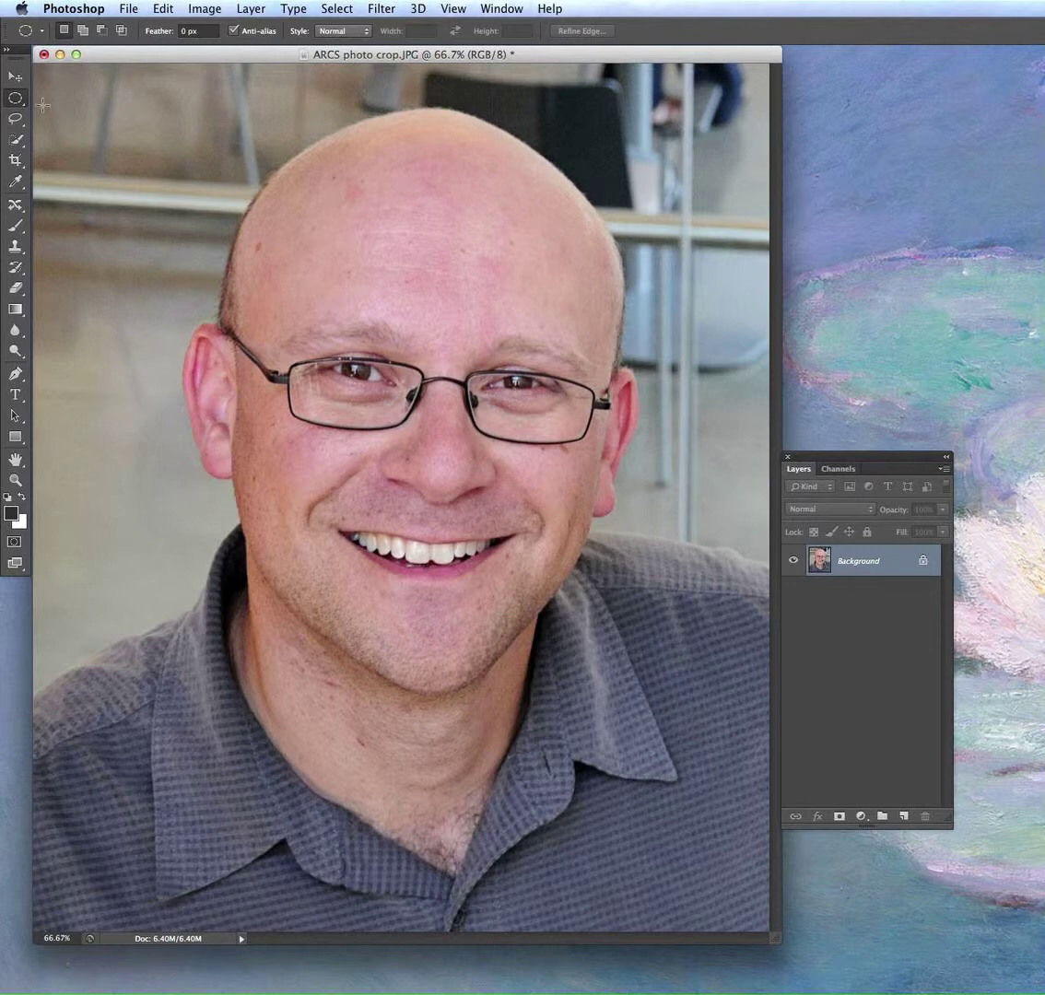
# - Choose the Rectangular Marquee Tool from the marquee tool flyout
pyautogui.moveTo(15, 97); pyautogui.dragTo(55, 92)
# - Draw an elliptical-marquee circle around the man's head and shift it right to center the face
pyautogui.click(13, 100)
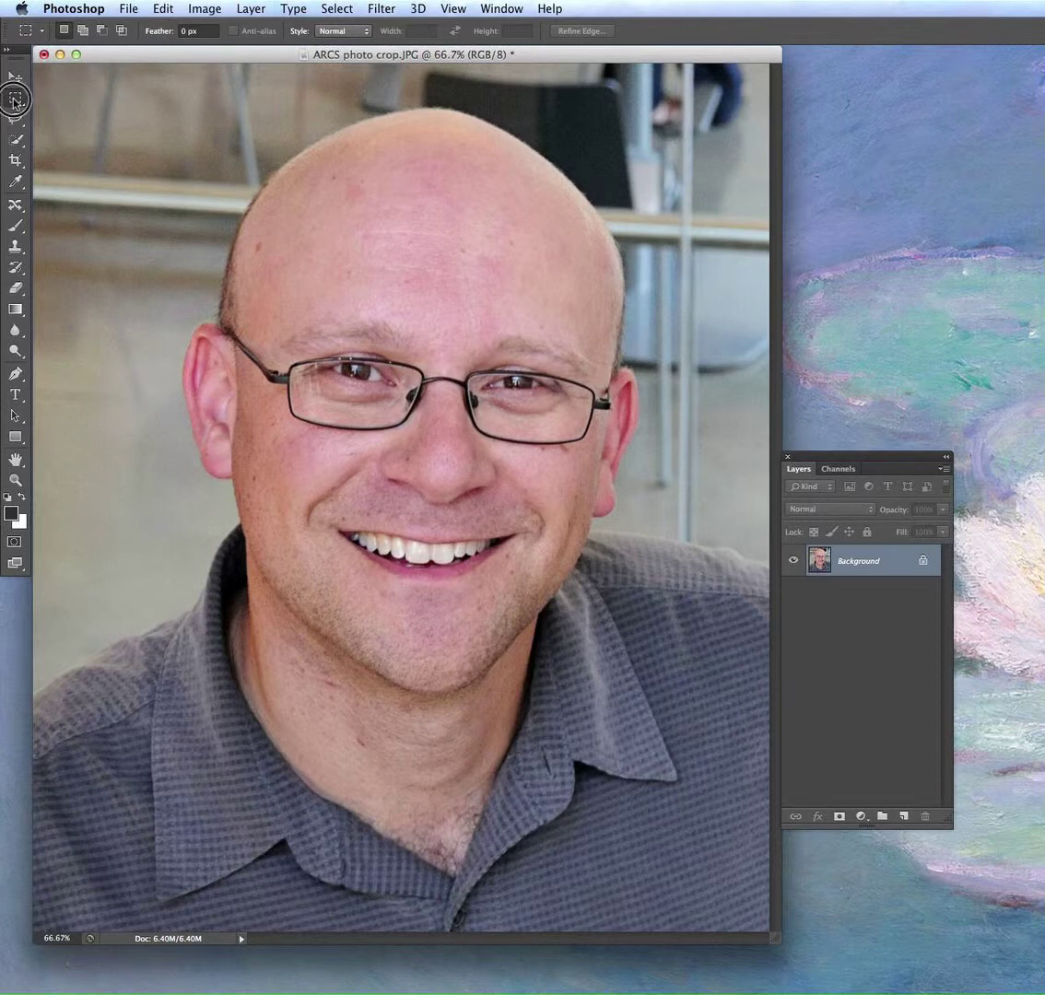
pyautogui.moveTo(14, 101); pyautogui.dragTo(96, 112)
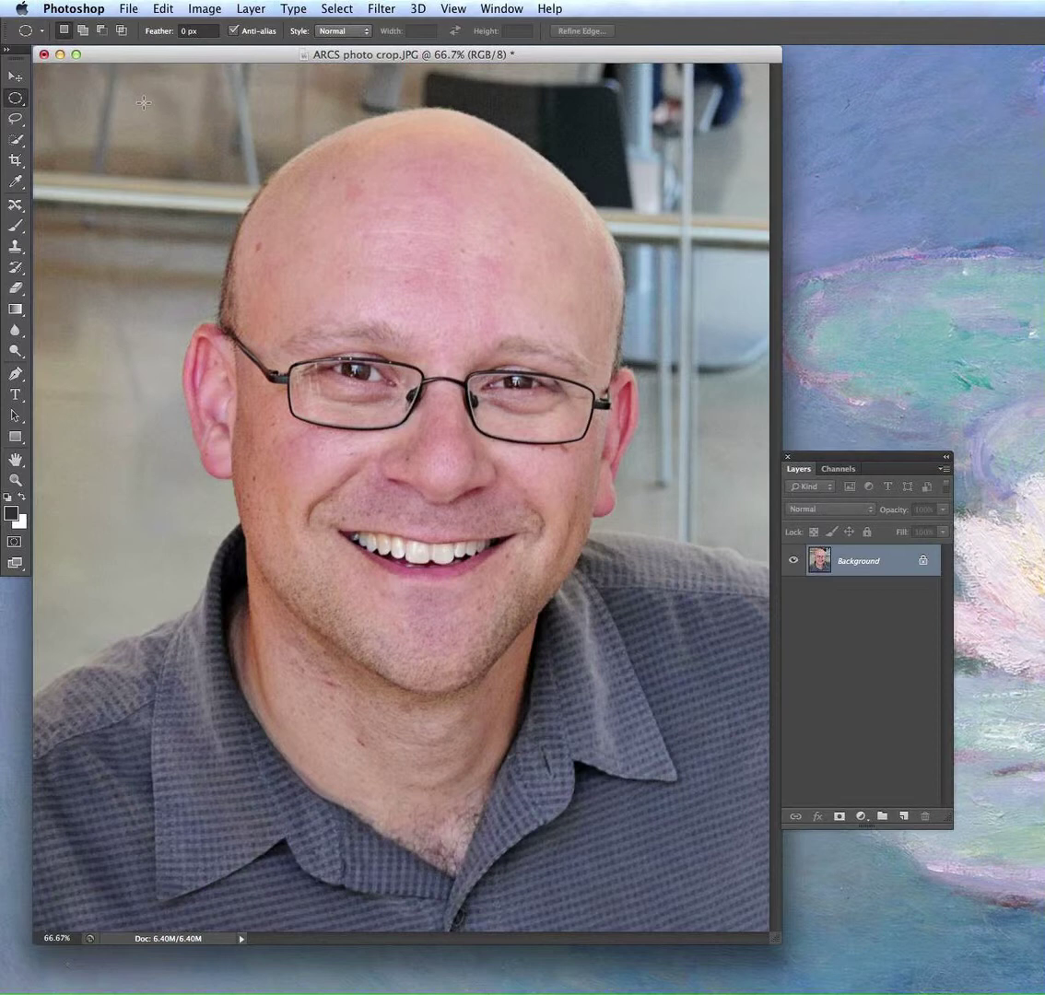
pyautogui.moveTo(42, 73); pyautogui.dragTo(758, 742)
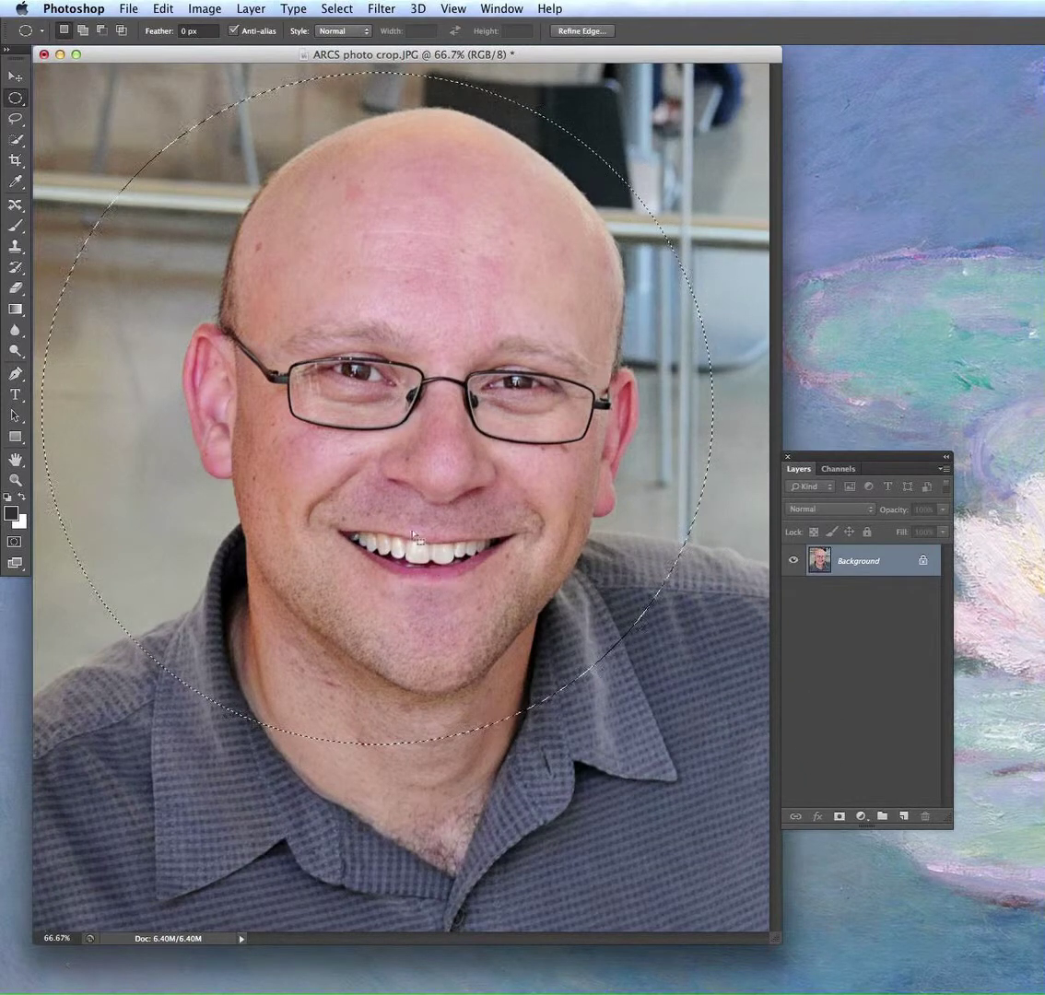
pyautogui.moveTo(393, 532); pyautogui.dragTo(449, 537)
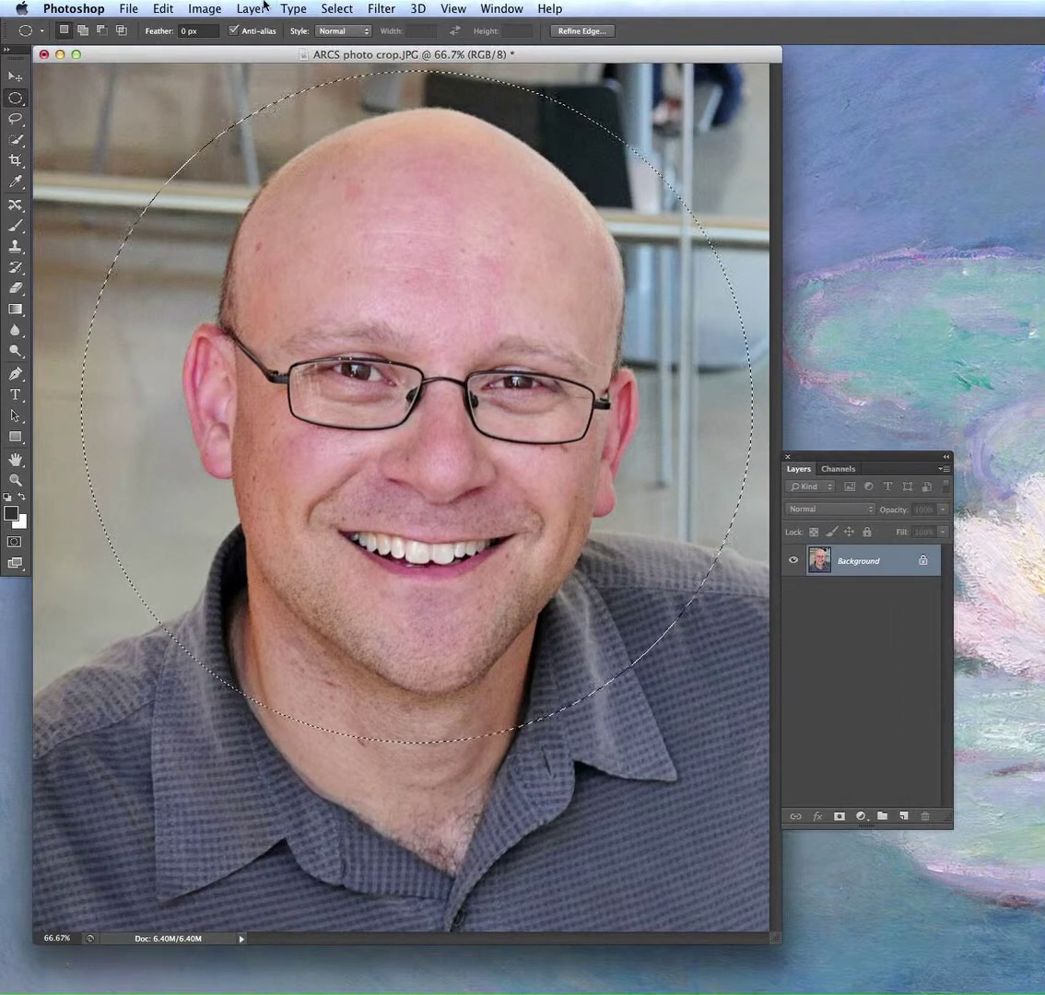
pyautogui.click(267, 6)
# - Crop the photo to the bounds of the circular selection with Image > Crop
pyautogui.moveTo(229, 6)
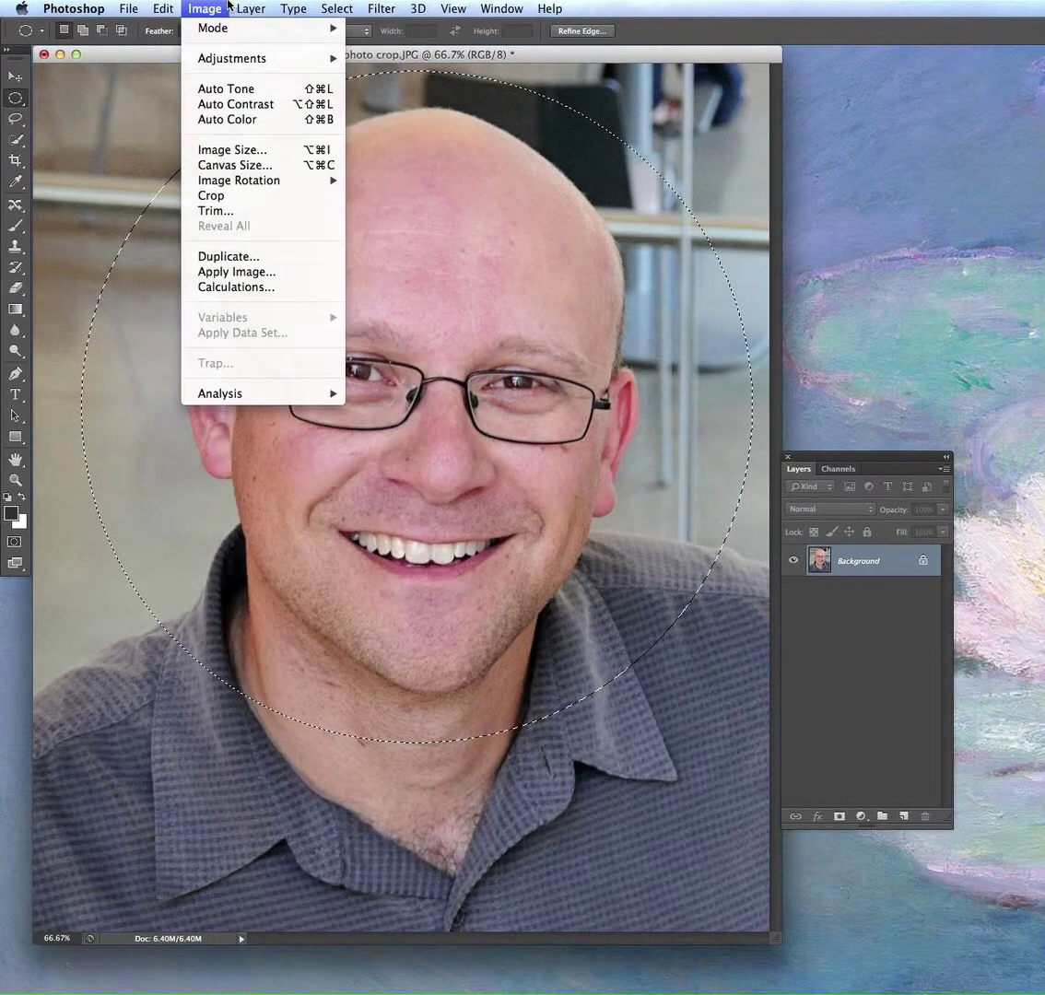
pyautogui.click(282, 197)
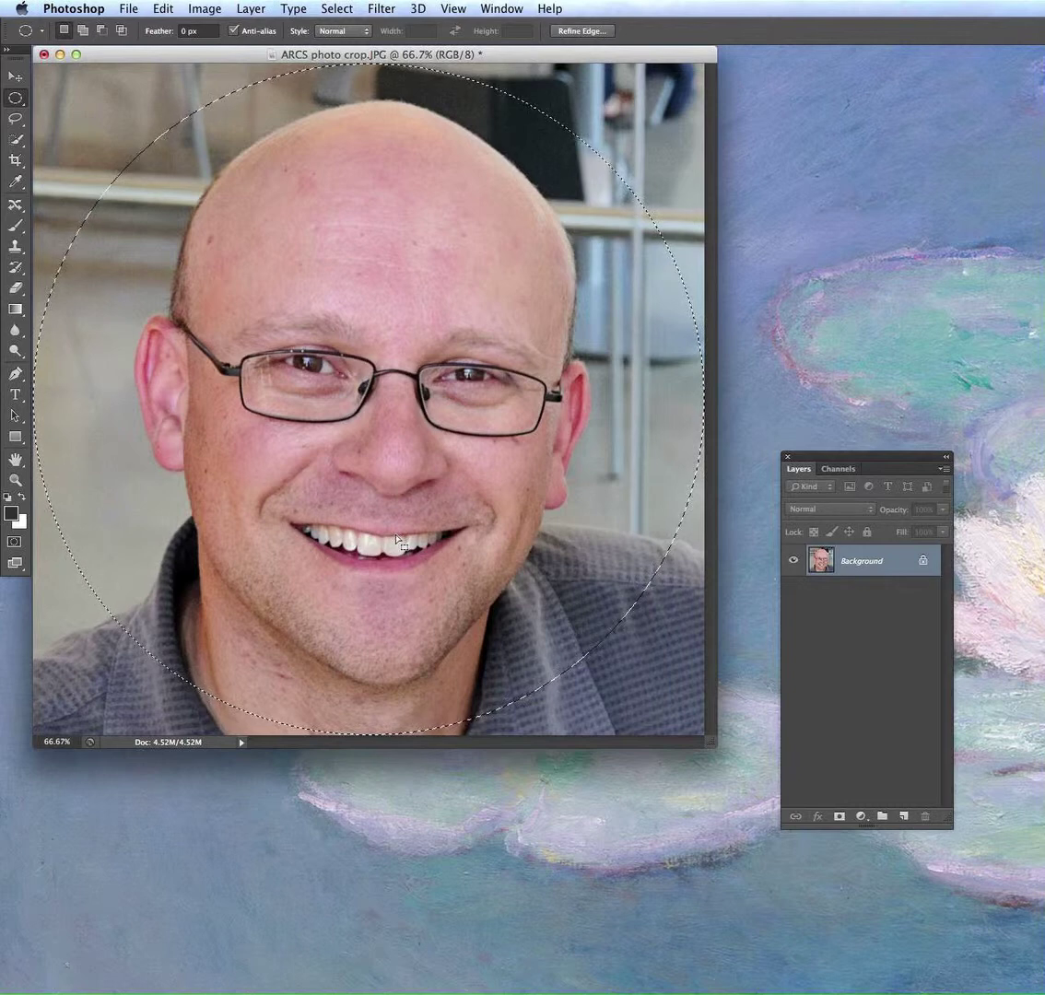
# - Save the circular selection as channel Alpha 1 and briefly preview its mask
pyautogui.click(849, 470)
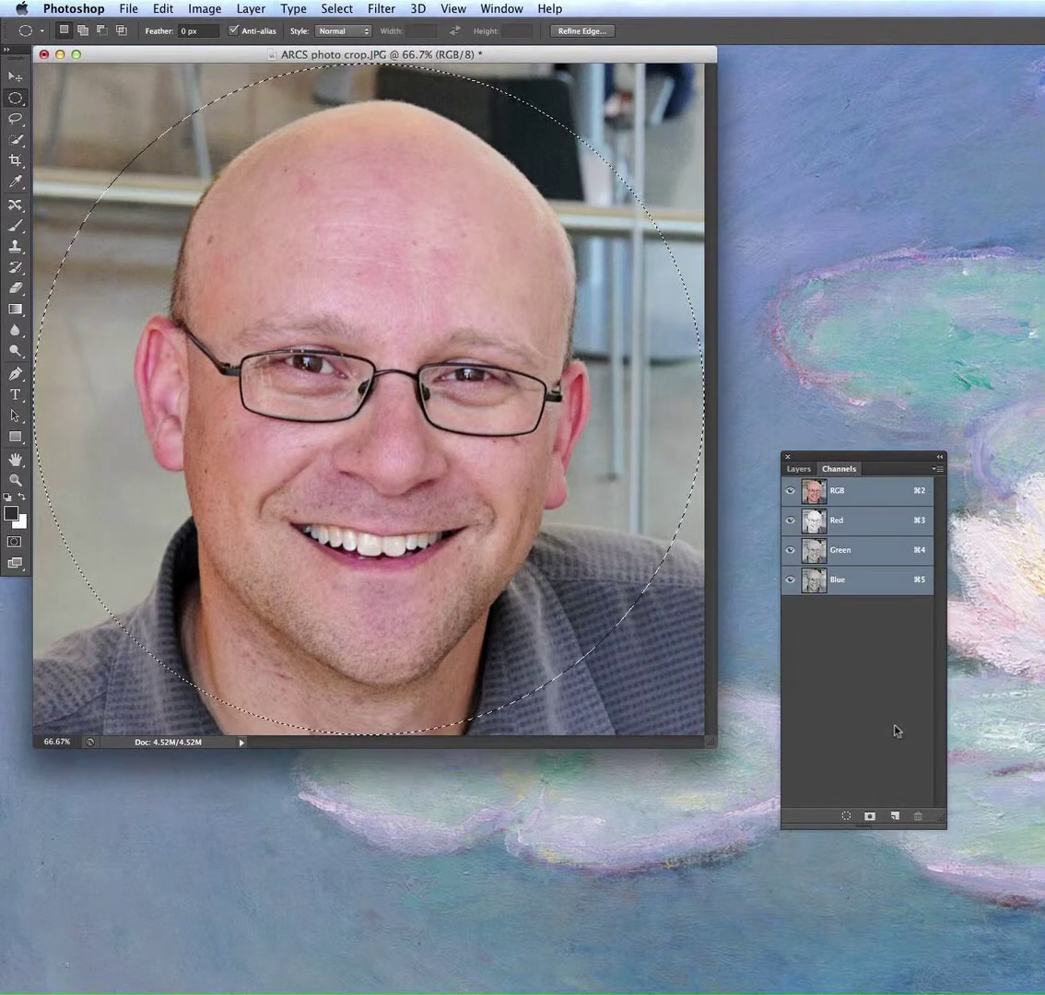
pyautogui.click(870, 817)
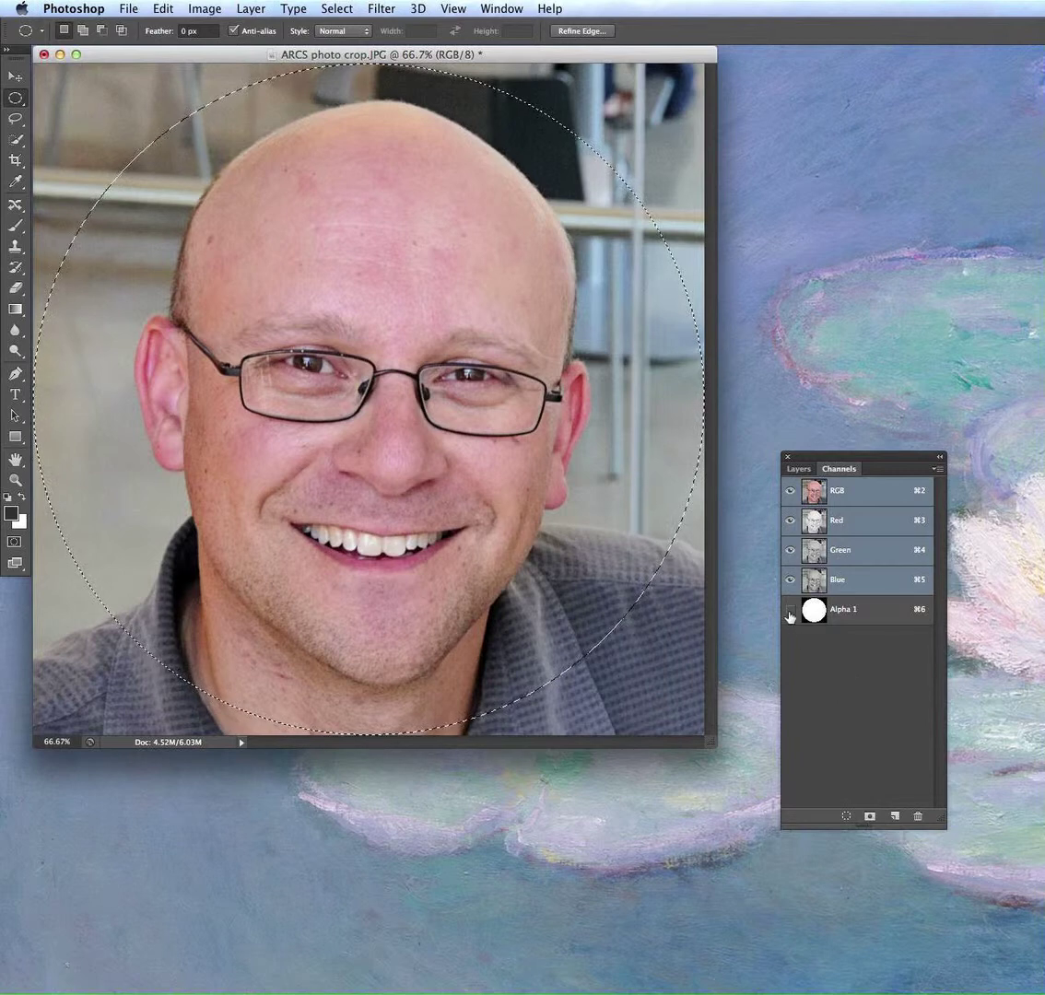
pyautogui.click(790, 610)
pyautogui.click(790, 610)
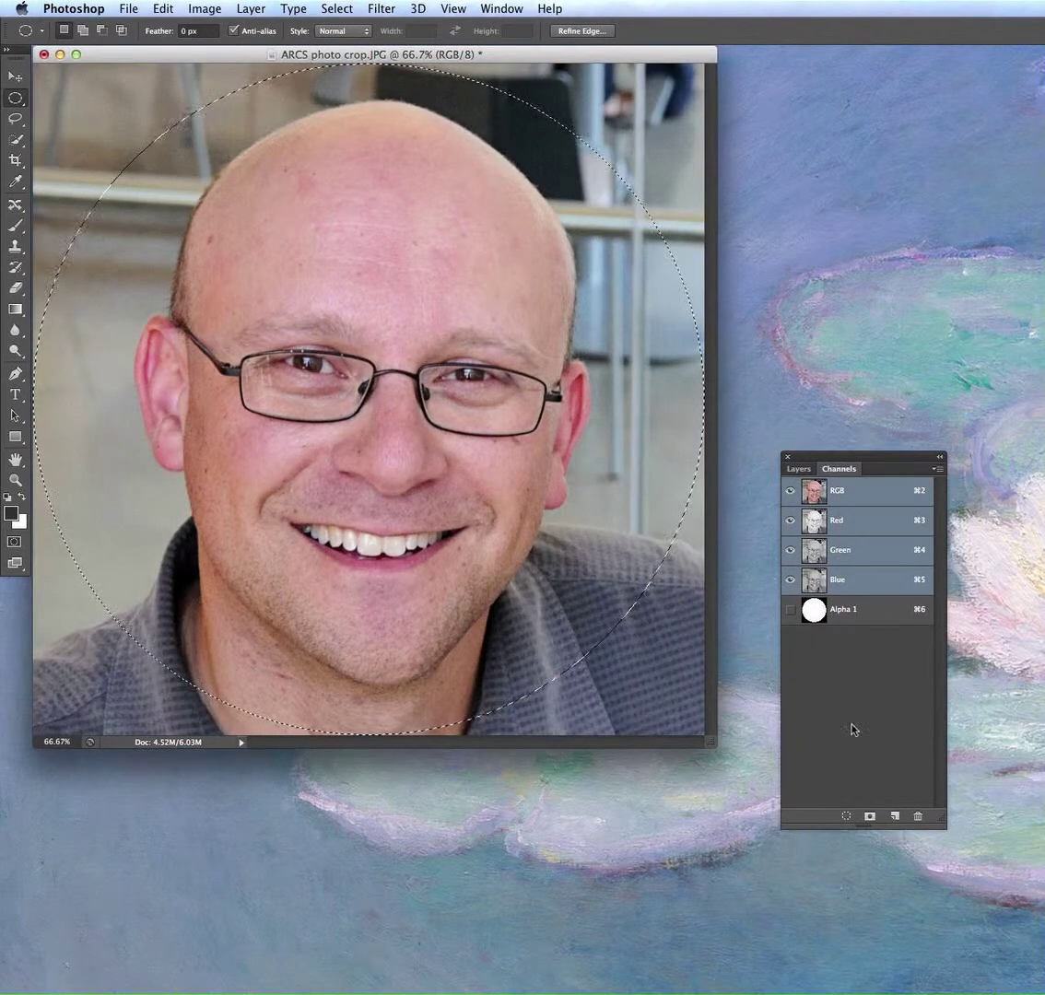
pyautogui.press('F7')
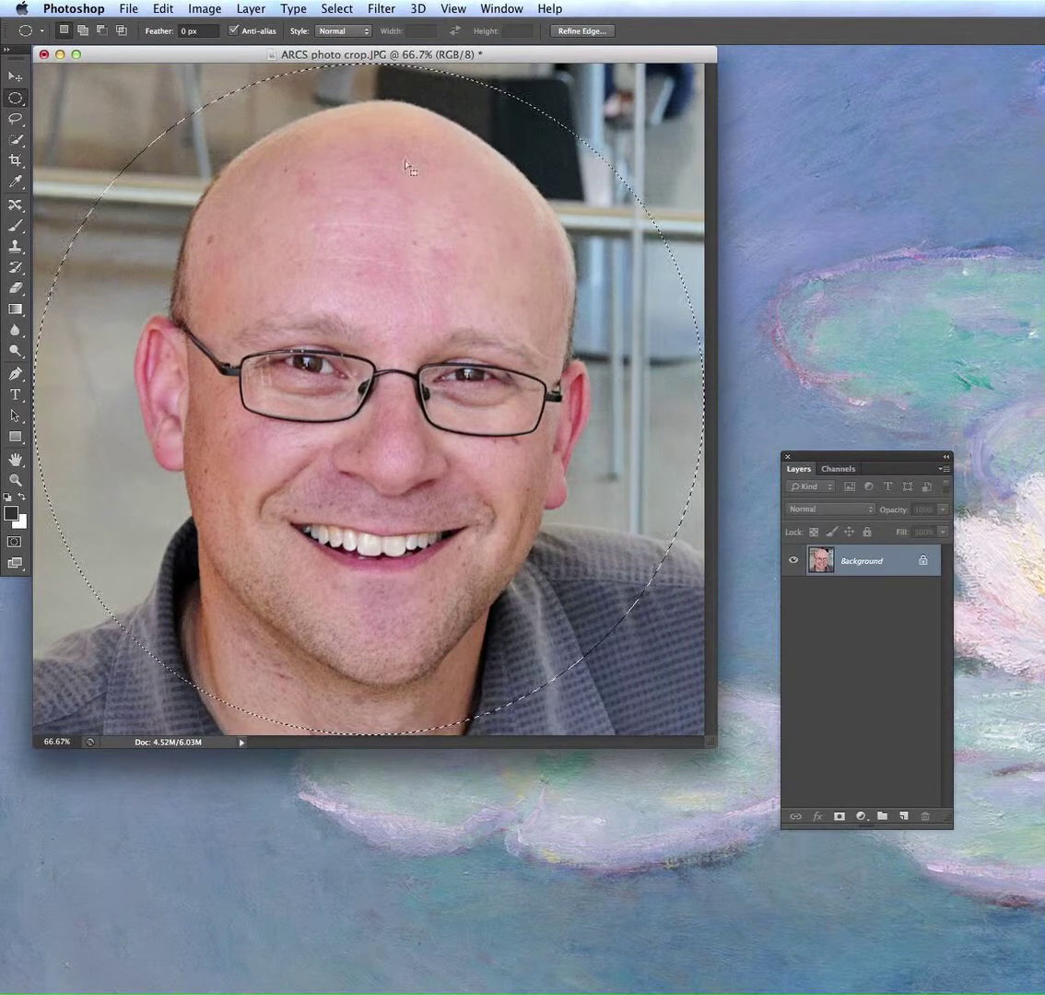
# - Deselect the circle so the photo has no active selection
pyautogui.click(294, 9)
pyautogui.moveTo(336, 9)
pyautogui.click(349, 43)
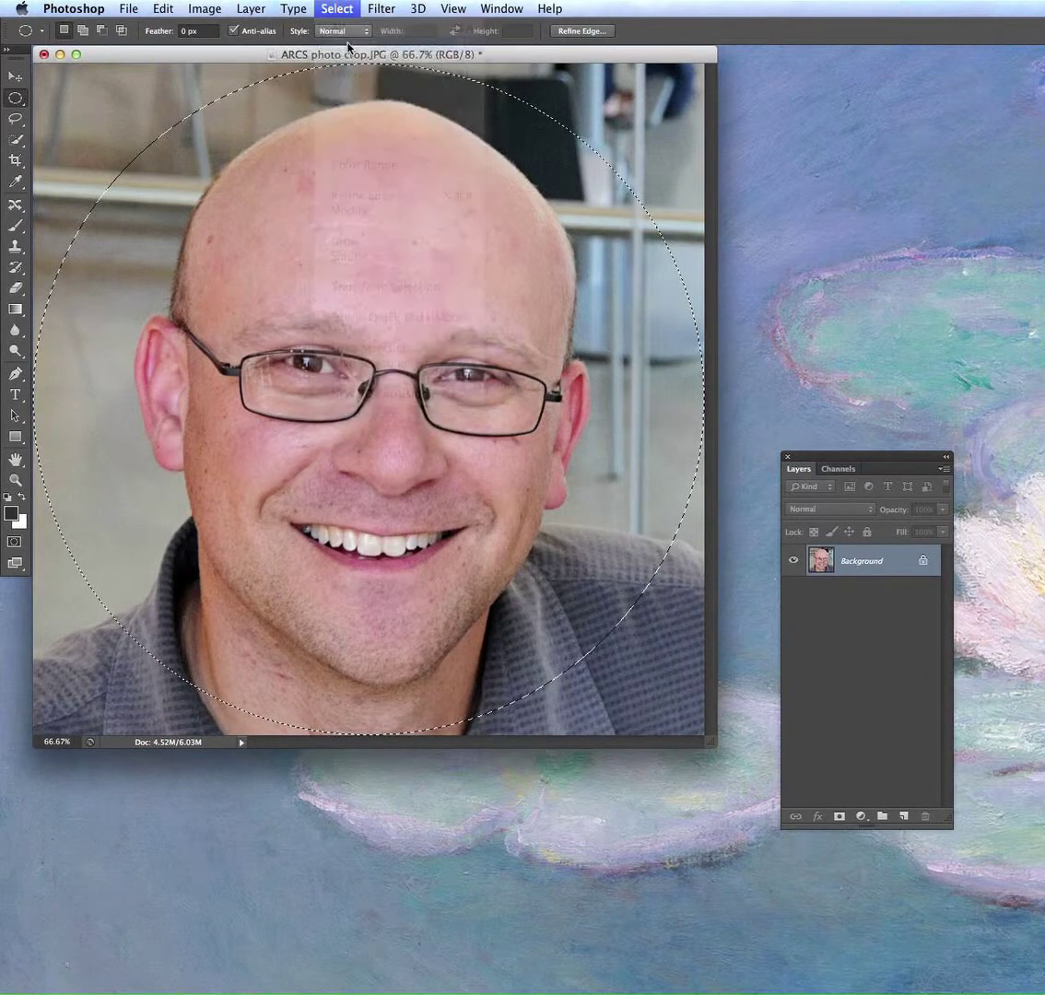
pyautogui.click(834, 470)
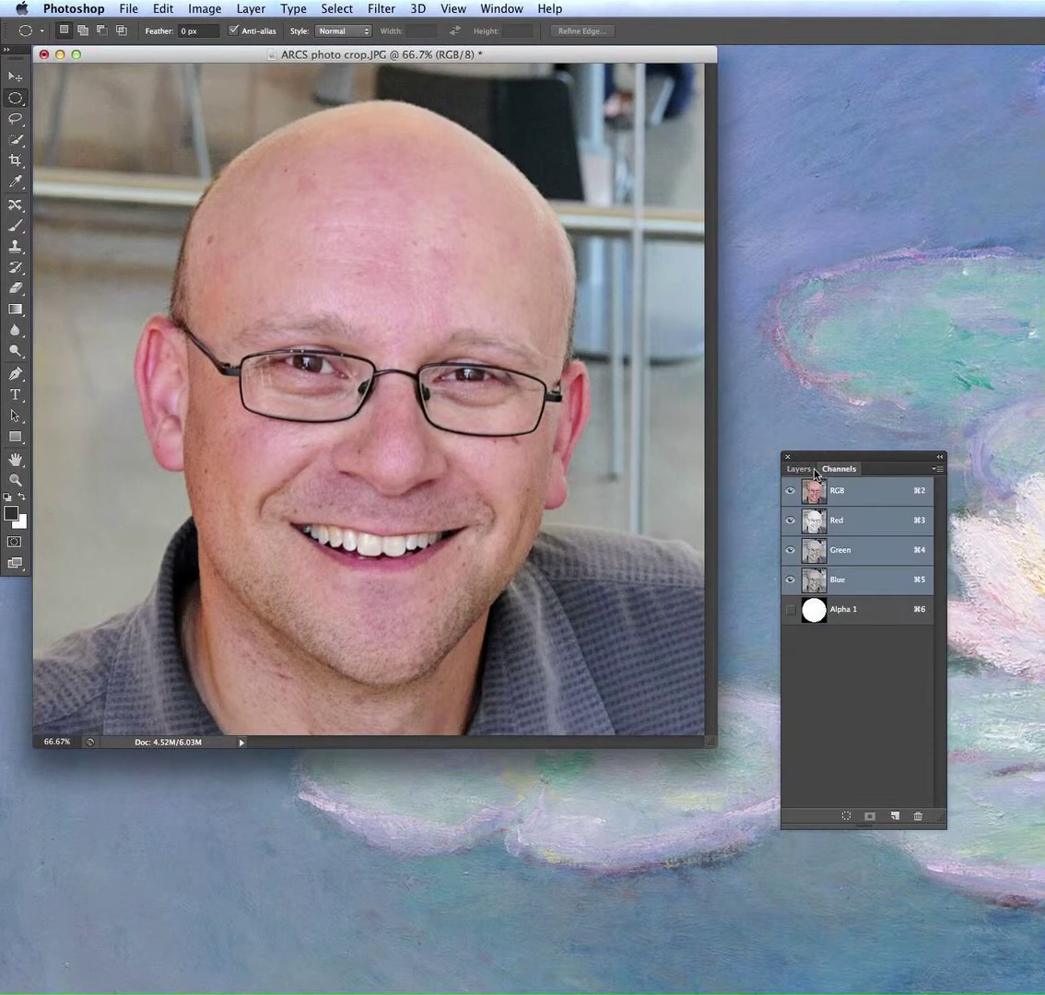
pyautogui.press('F7')
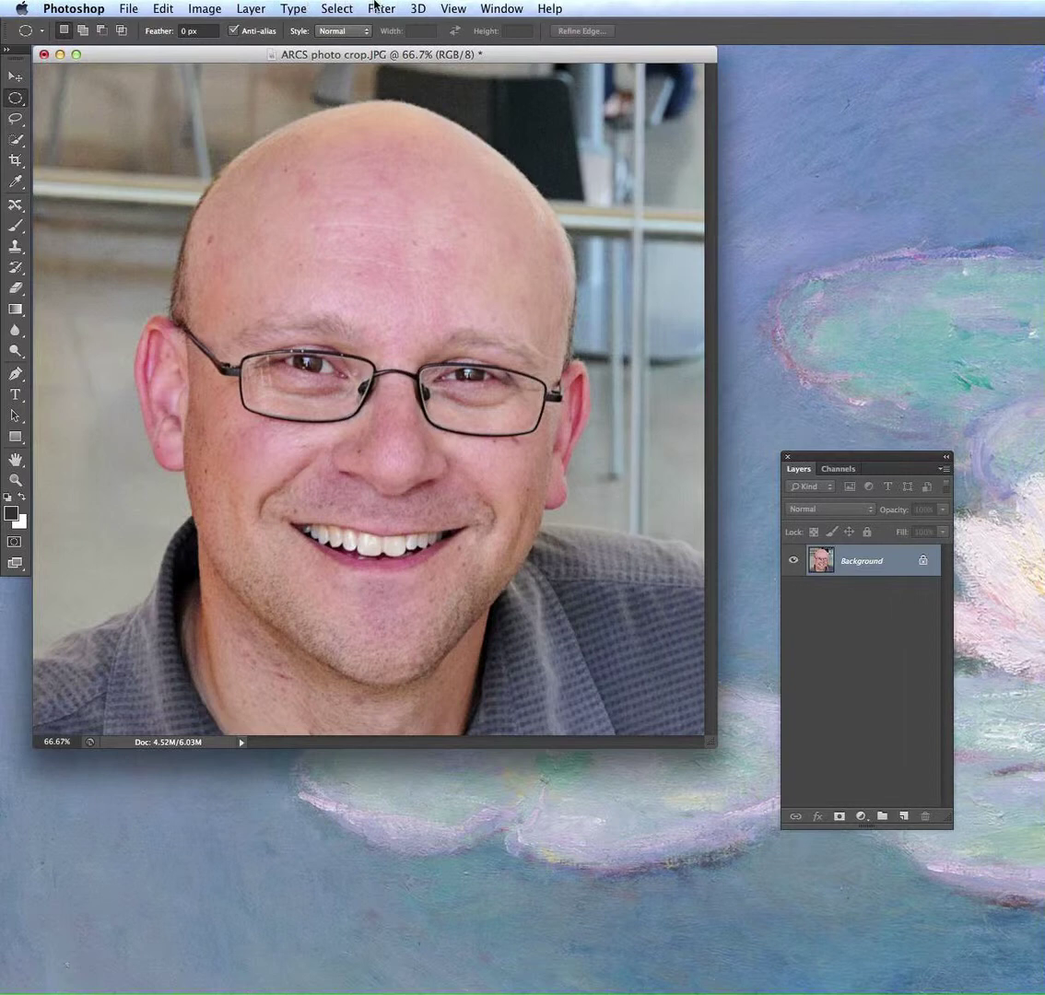
# - Apply the Polar Coordinates filter with Polar to Rectangular to the cropped portrait
pyautogui.click(375, 7)
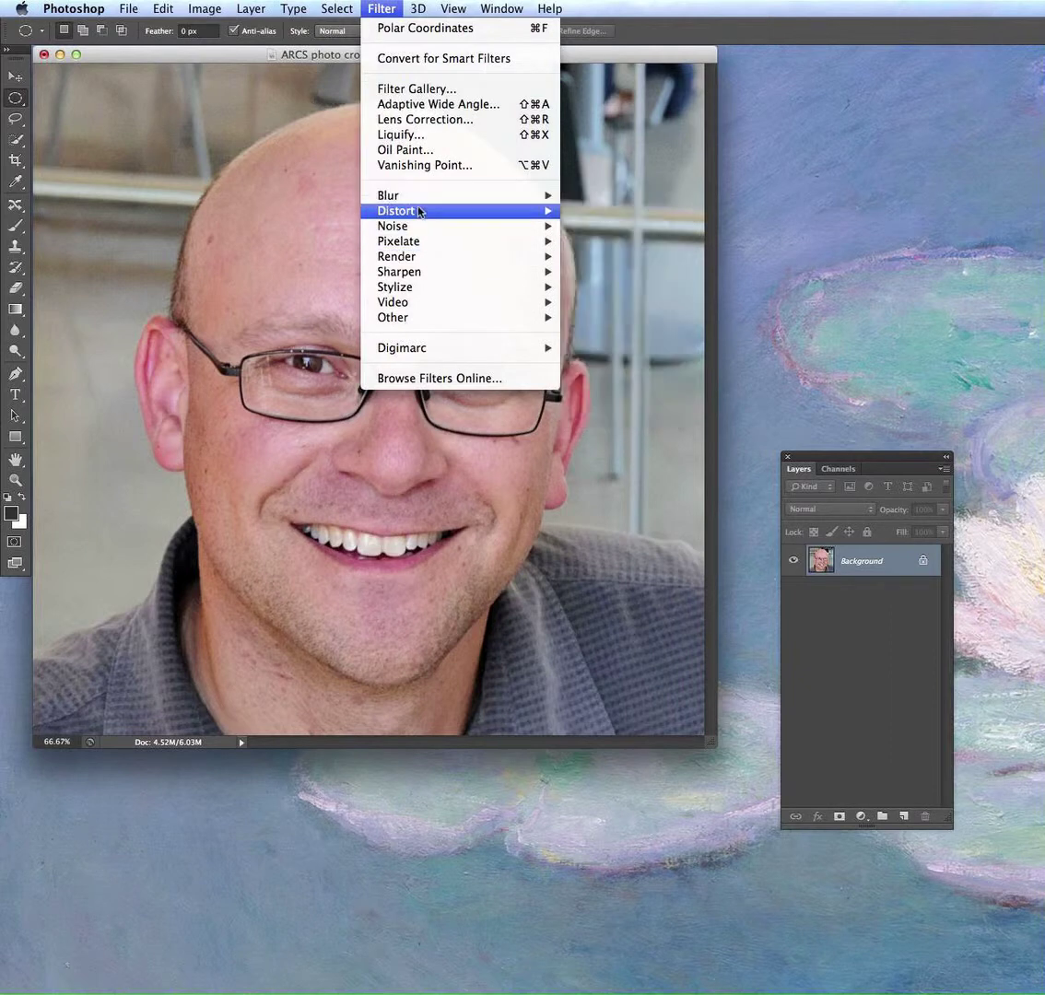
pyautogui.moveTo(420, 212)
pyautogui.click(658, 243)
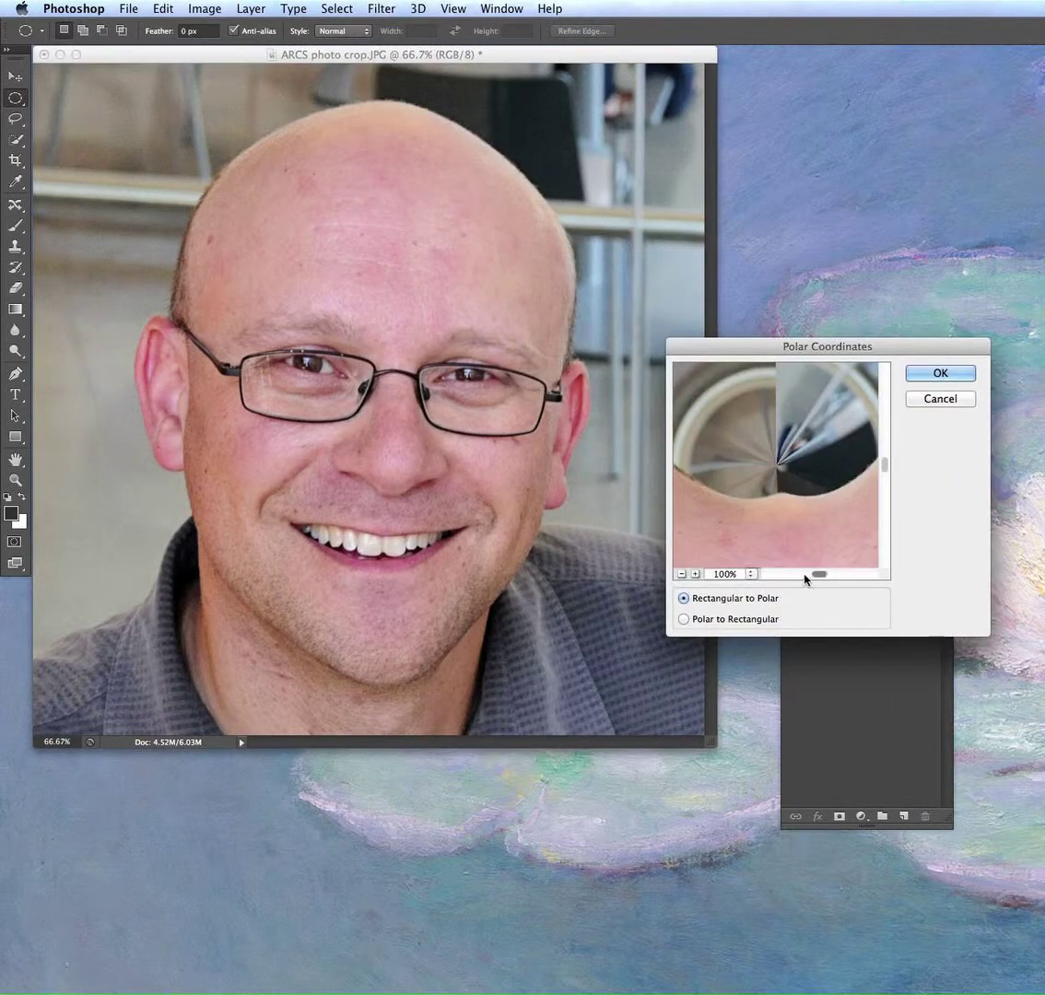
pyautogui.click(684, 619)
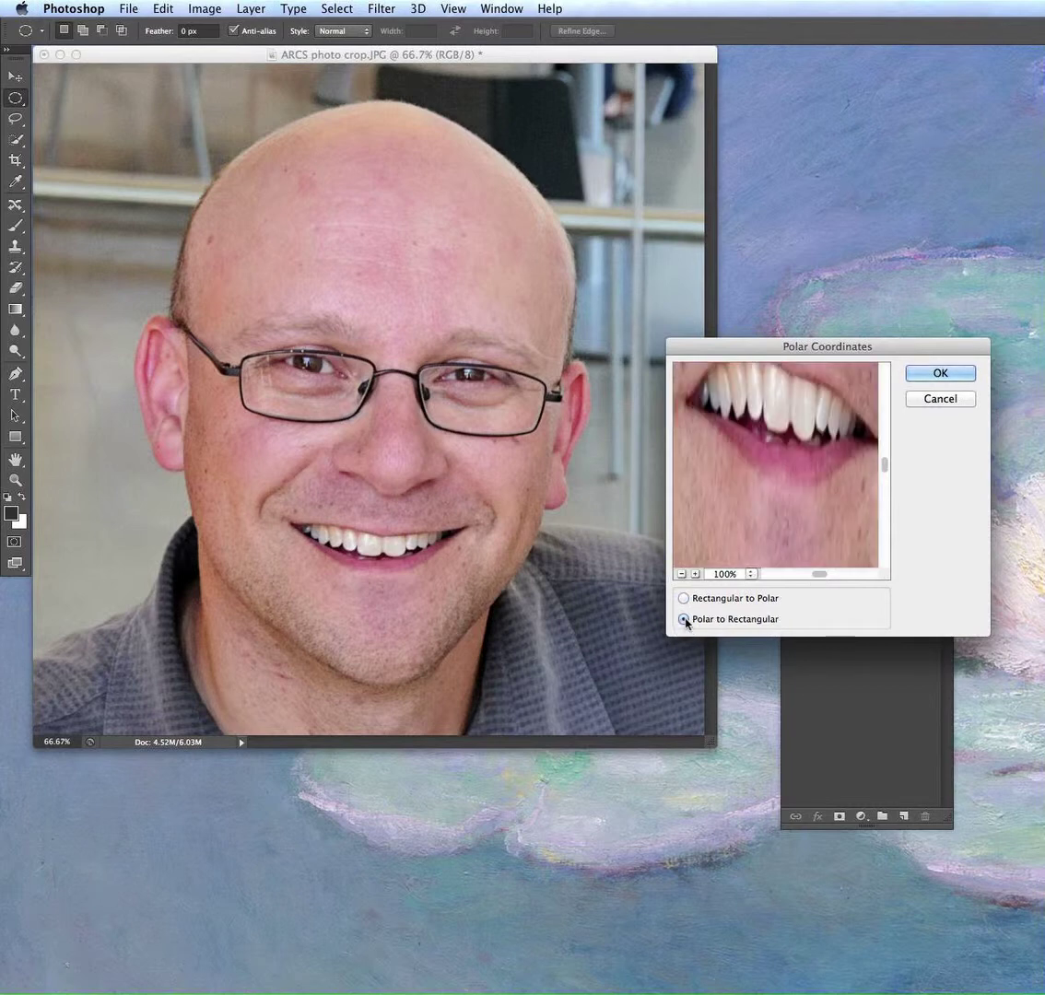
pyautogui.click(938, 373)
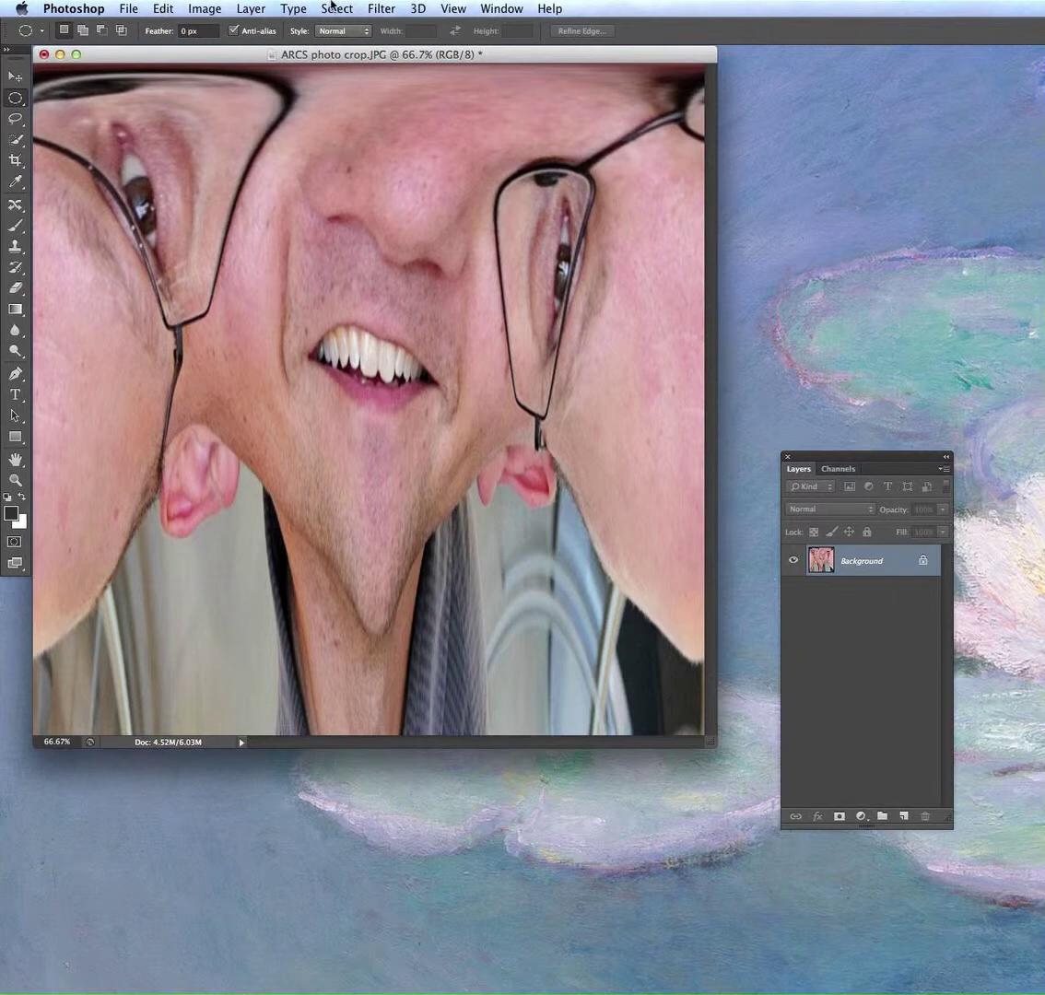
pyautogui.click(334, 8)
# - Select all and scale the image horizontally to 57.68% width, committing the transform
pyautogui.click(346, 28)
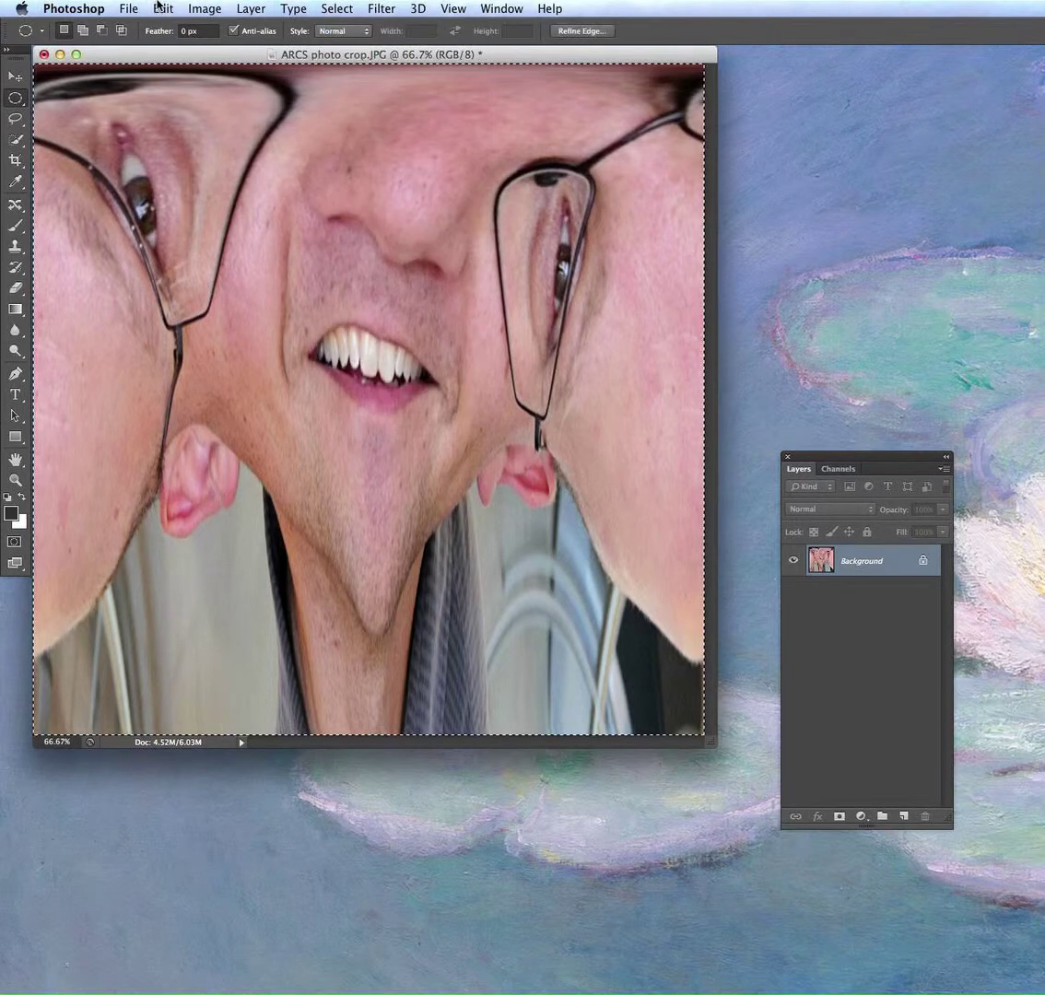
pyautogui.click(162, 8)
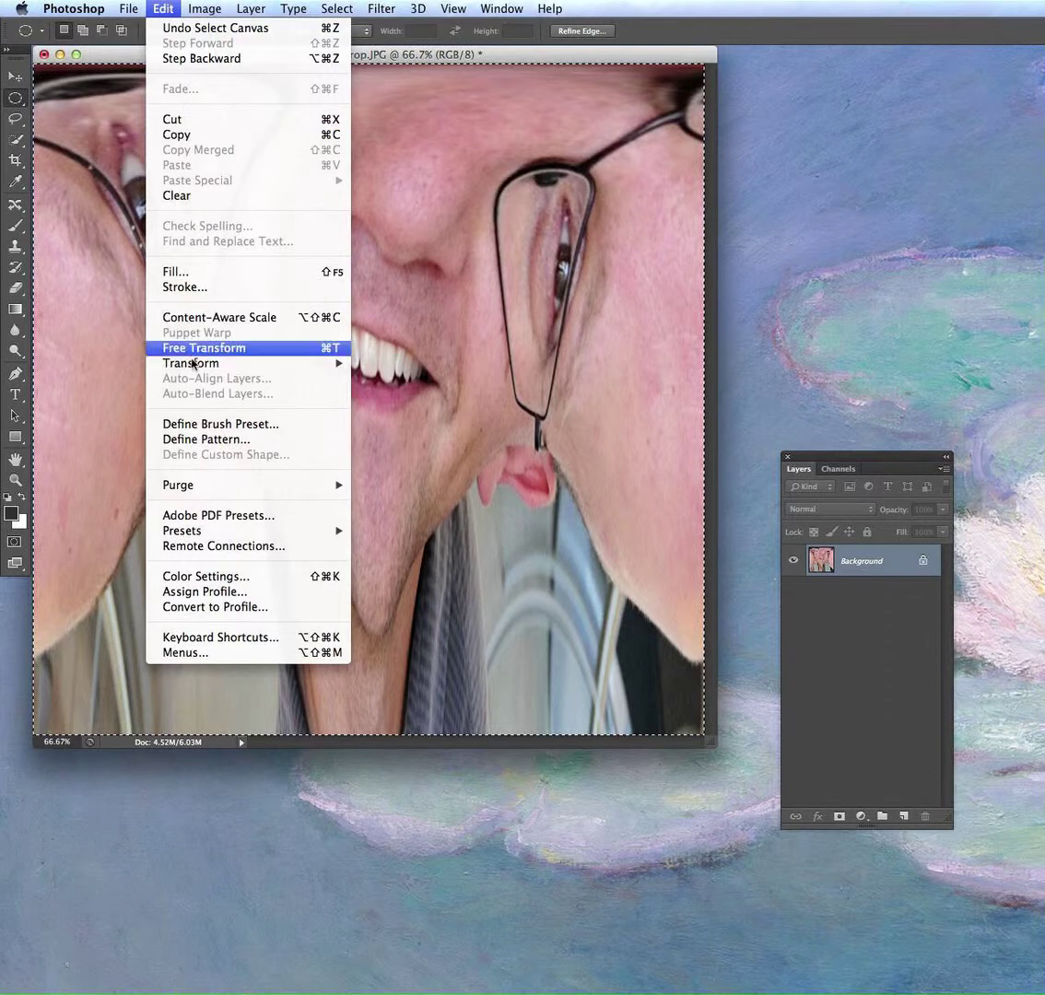
pyautogui.moveTo(184, 363)
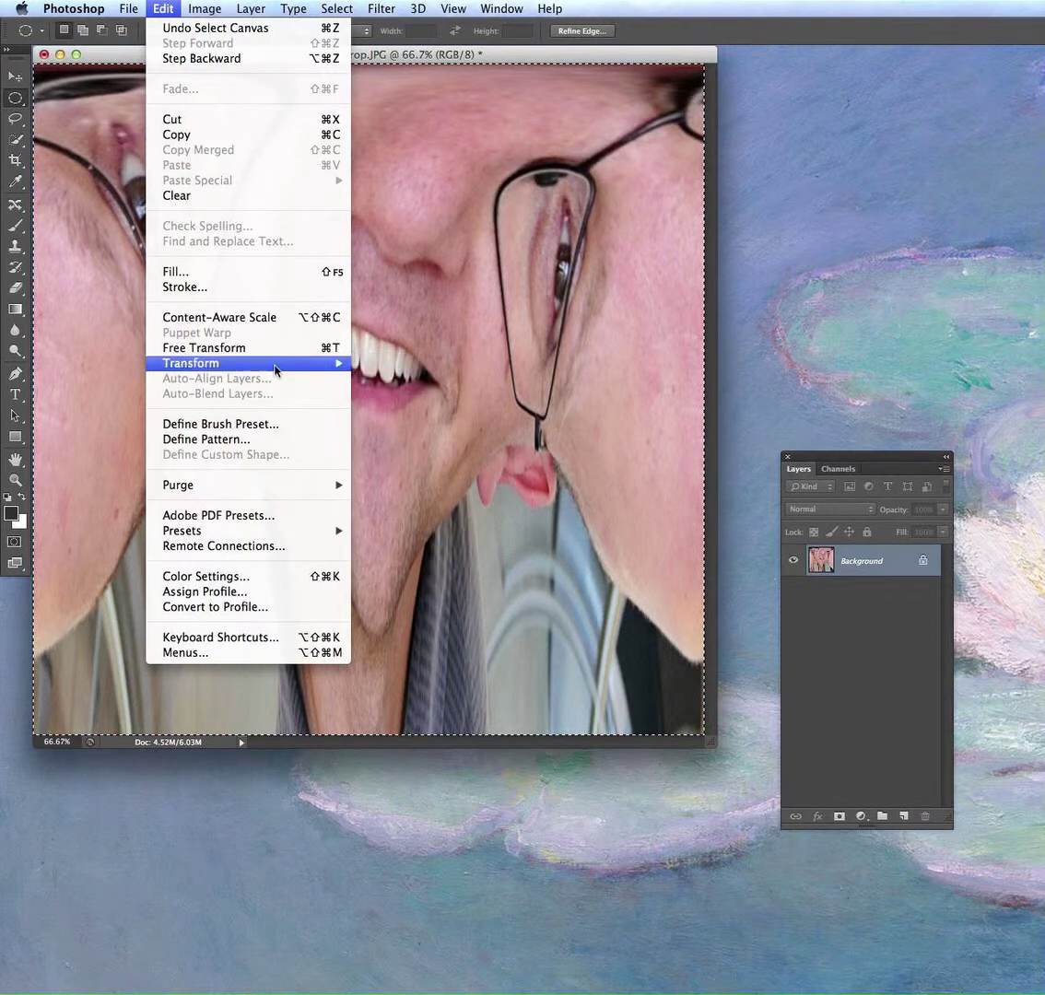
pyautogui.moveTo(276, 367)
pyautogui.click(378, 394)
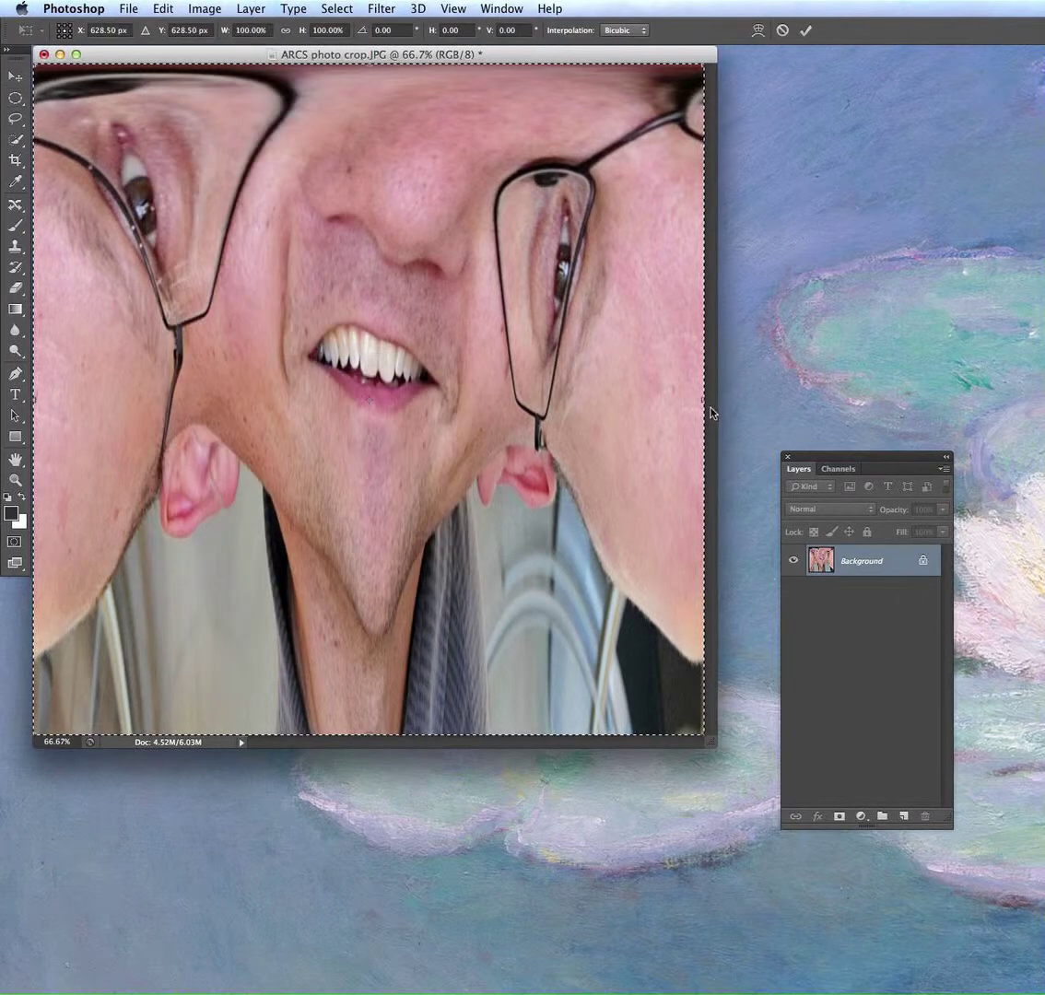
pyautogui.moveTo(703, 402); pyautogui.dragTo(420, 409)
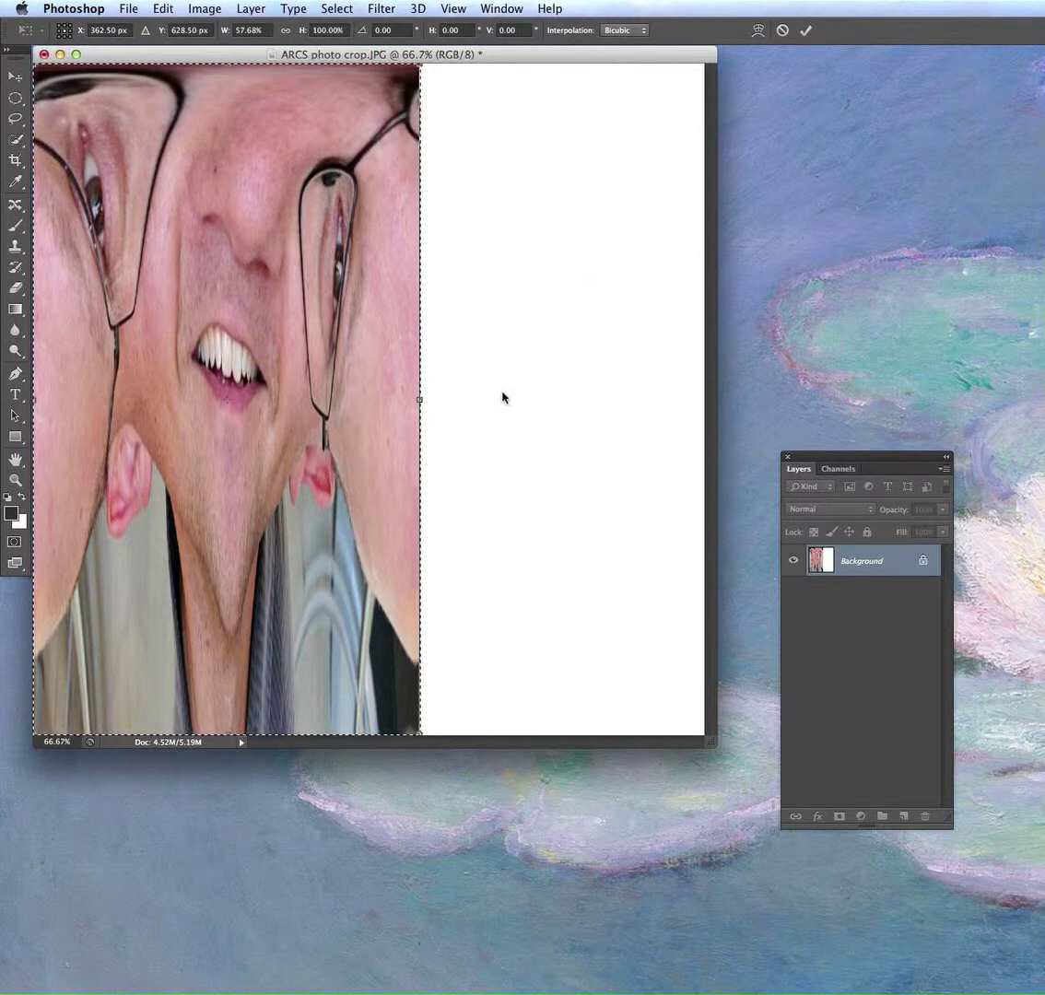
pyautogui.click(346, 7)
pyautogui.click(341, 9)
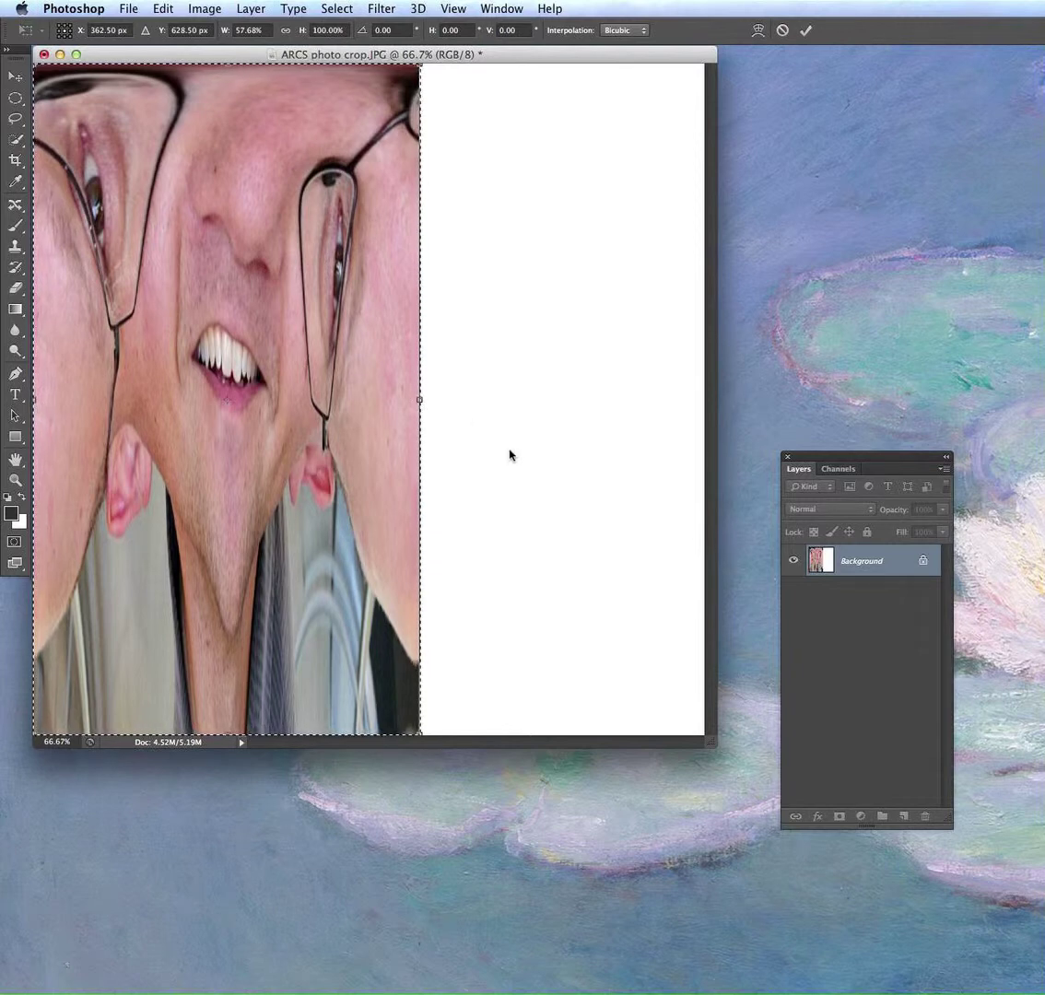
pyautogui.press('Return')
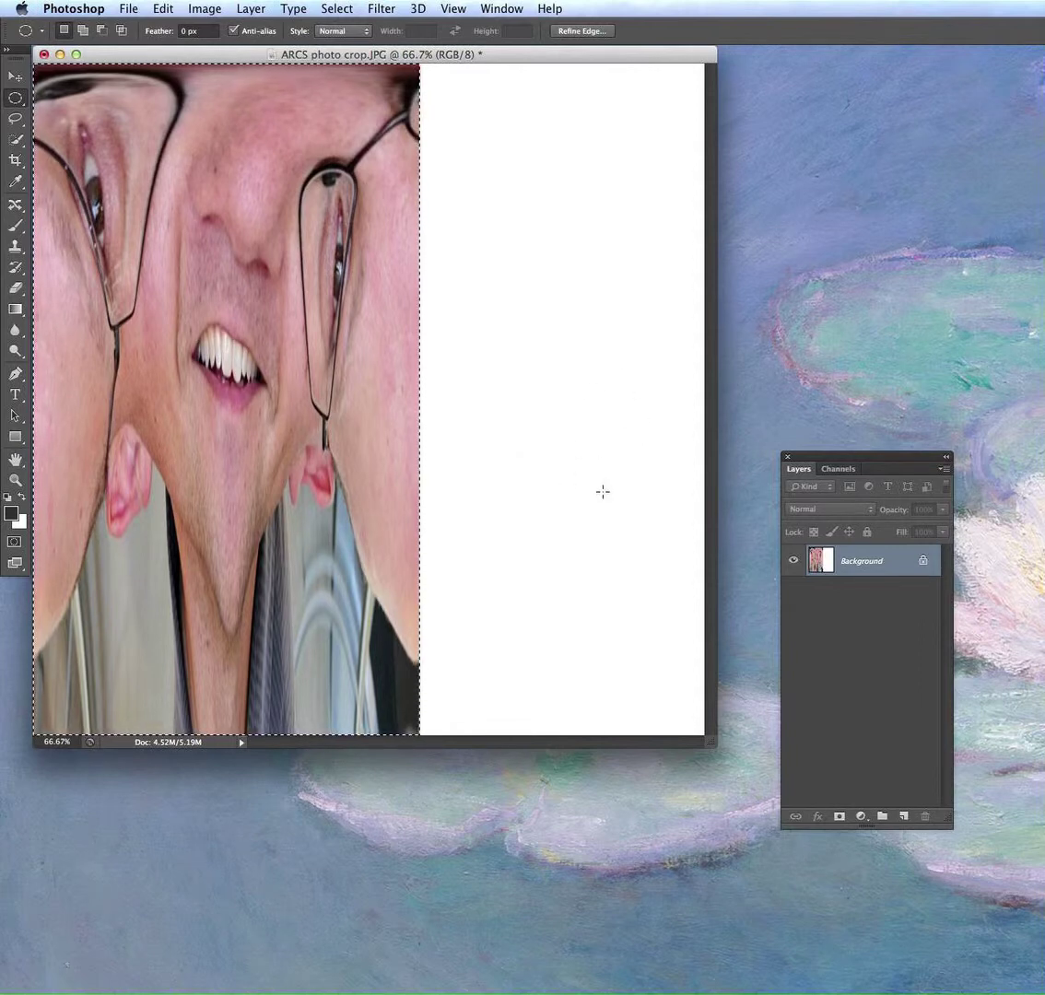
# - Deselect, then apply Polar Coordinates with Rectangular to Polar to wrap the strip into a tilted face
pyautogui.click(338, 8)
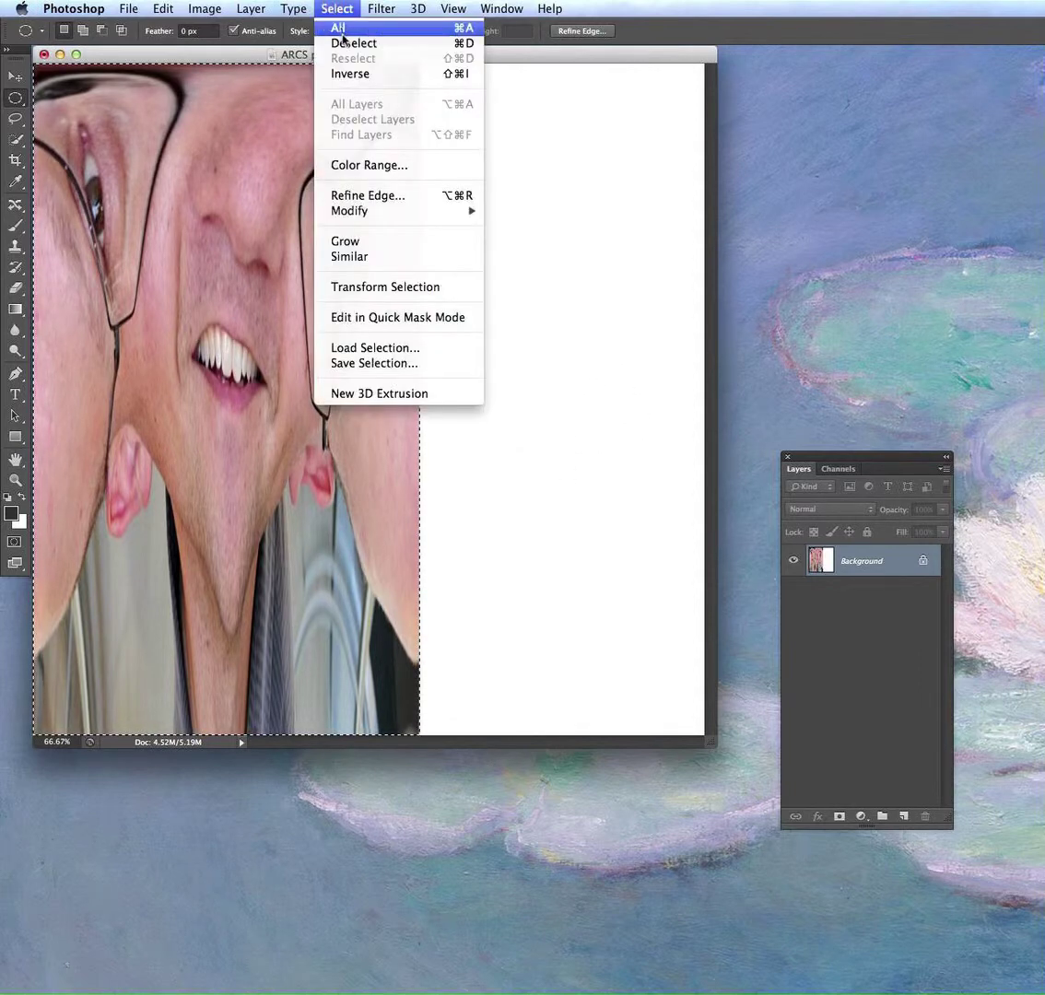
pyautogui.click(342, 42)
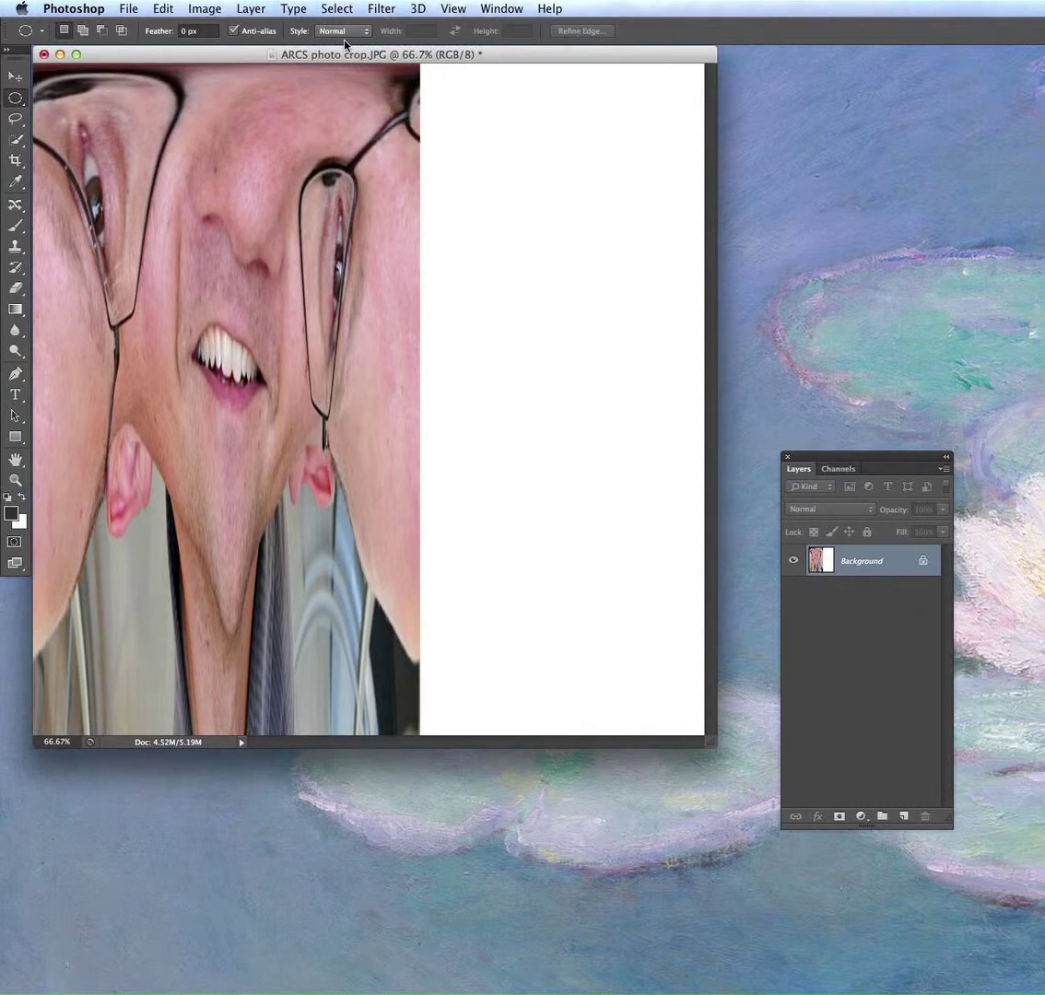
pyautogui.click(380, 9)
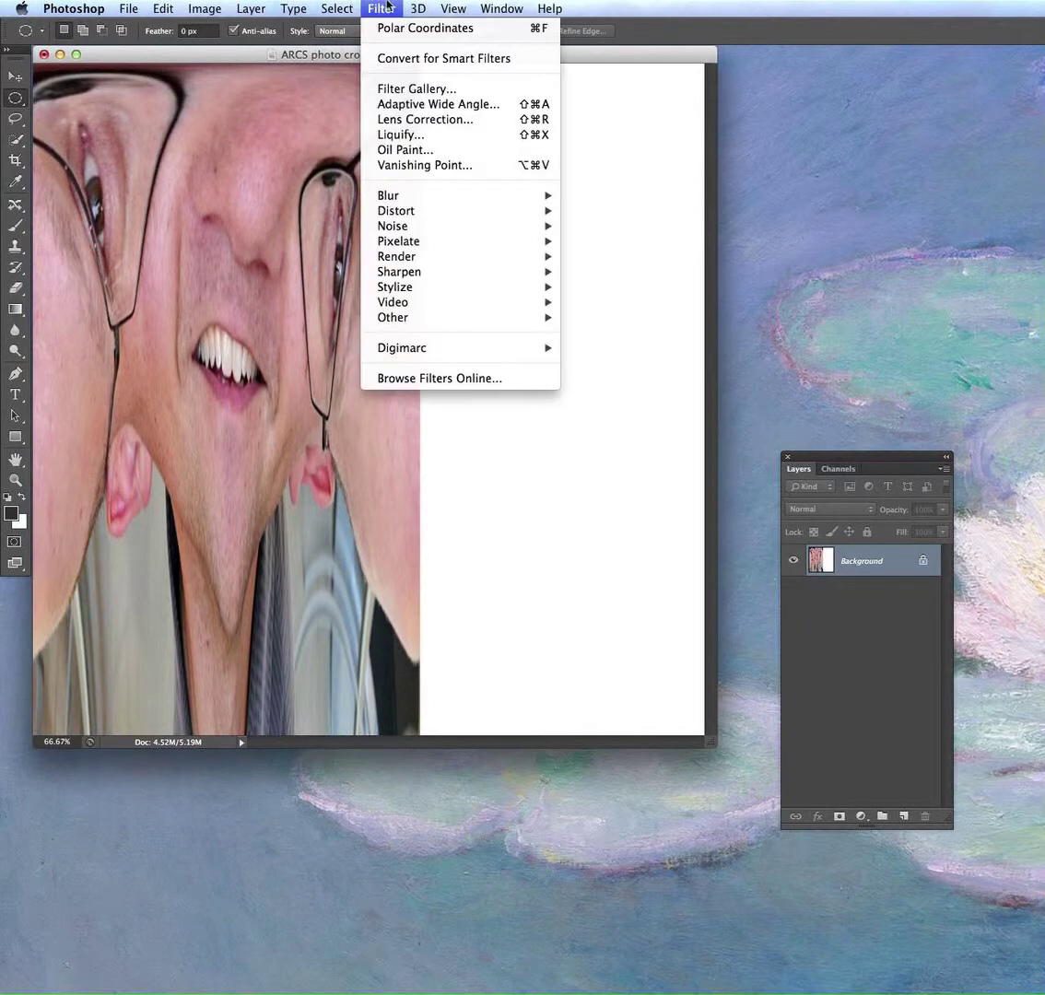
pyautogui.moveTo(419, 211)
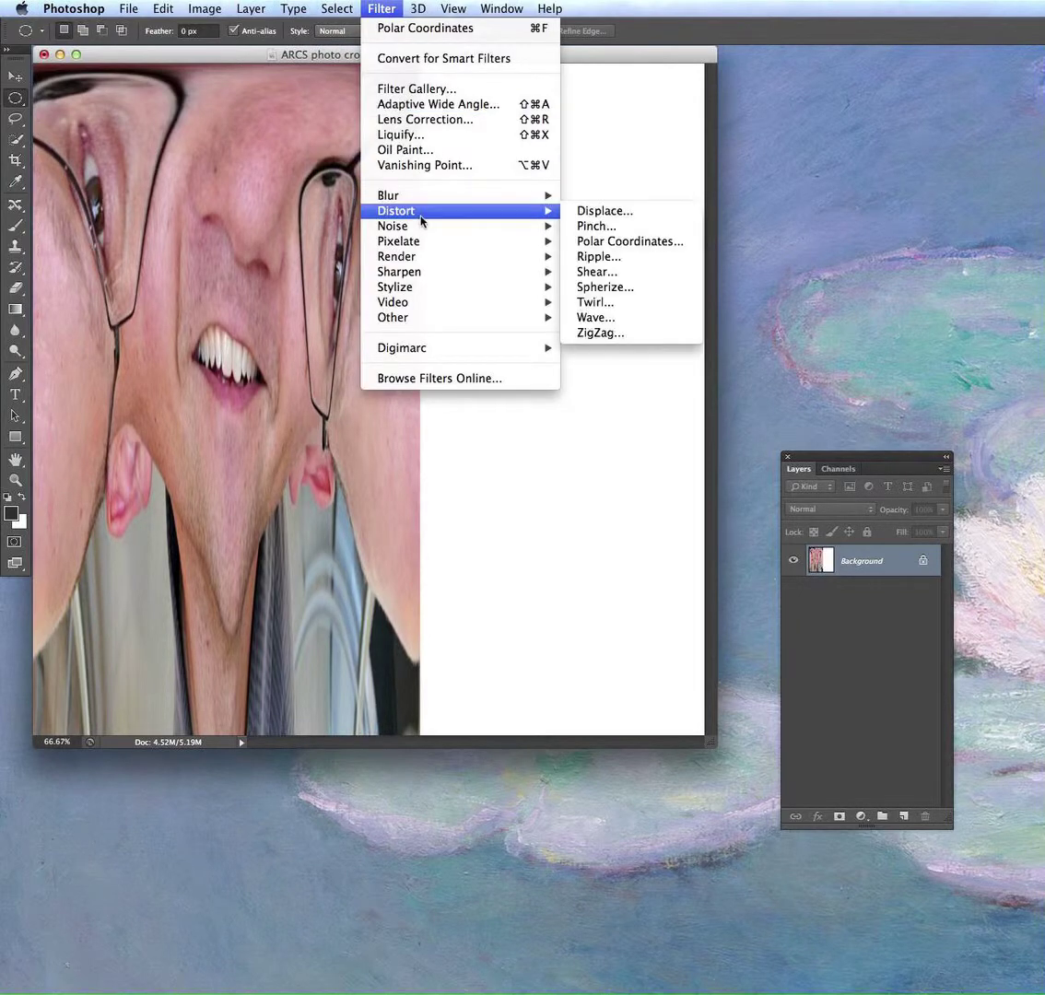
pyautogui.click(665, 249)
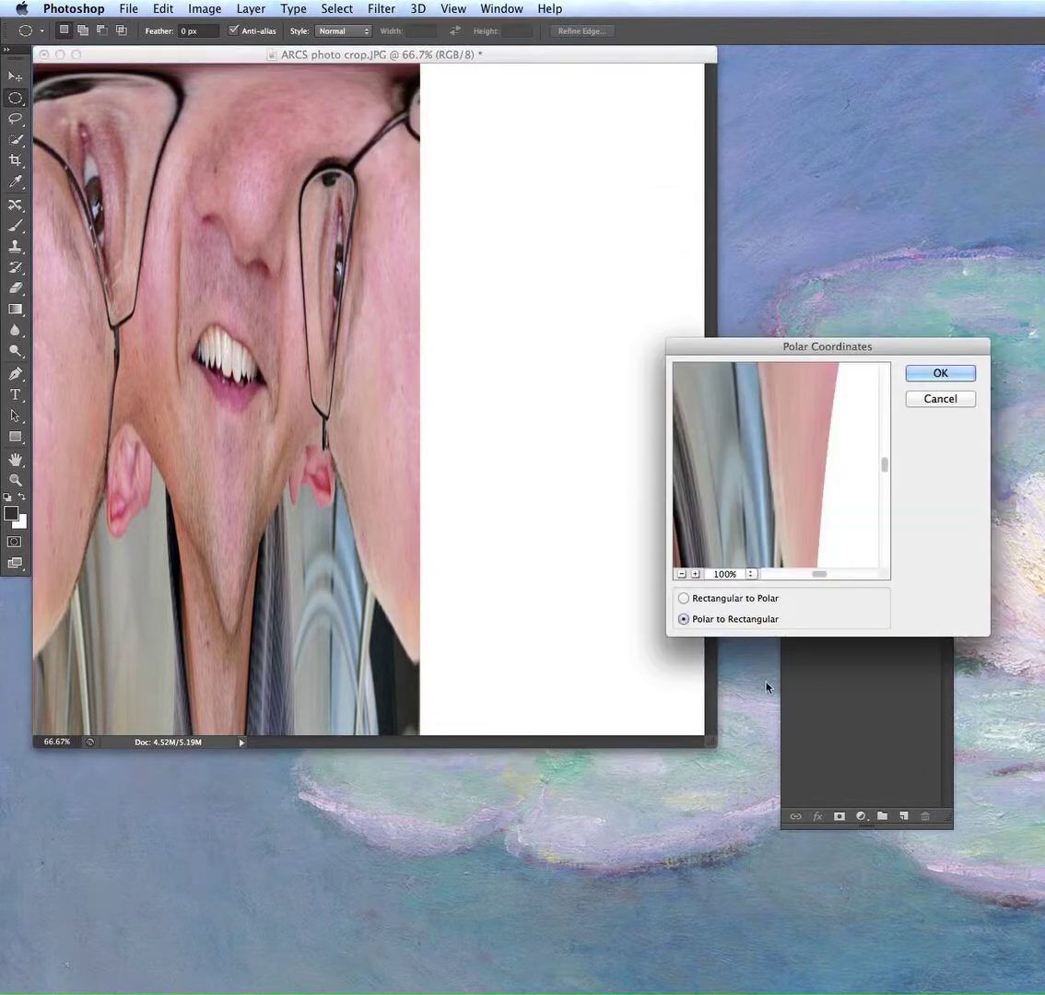
pyautogui.click(683, 598)
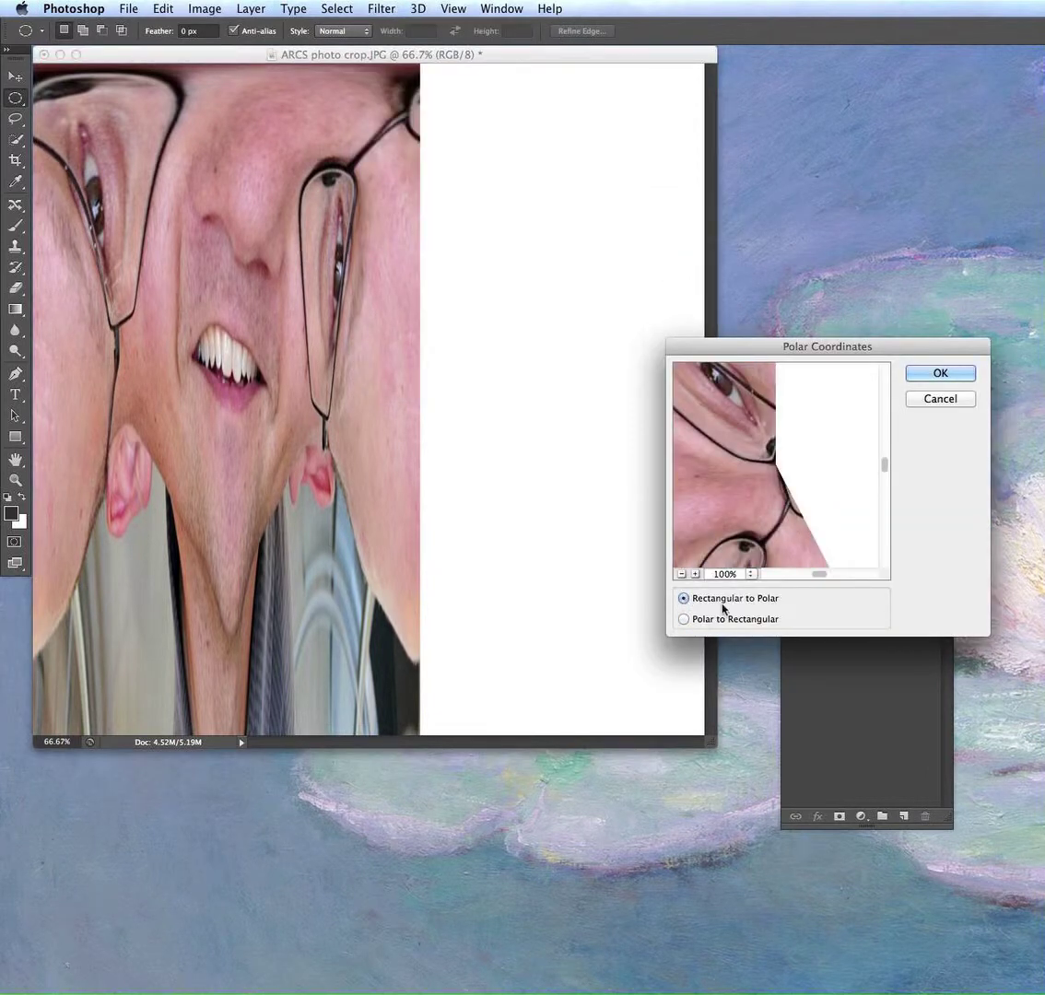
pyautogui.click(926, 374)
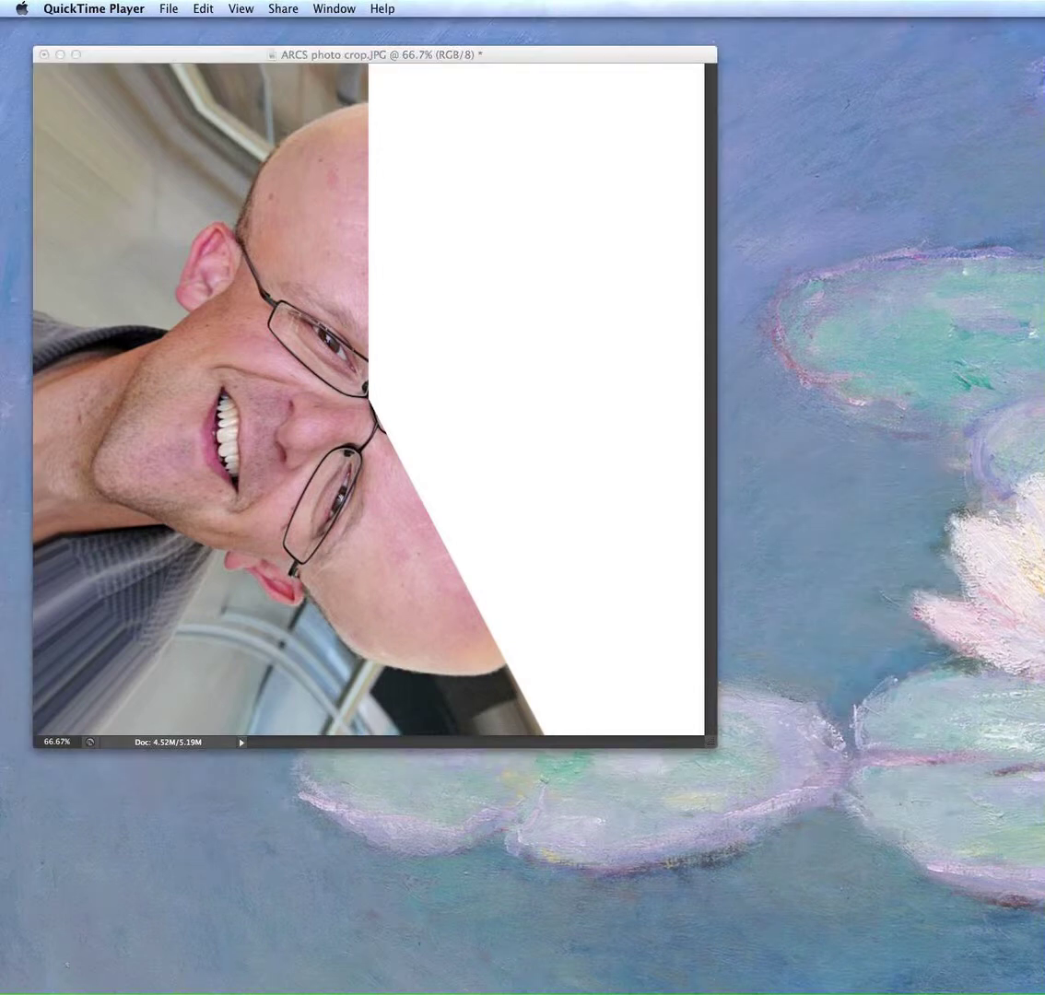
# - Load the Alpha 1 channel as a selection and return to the RGB composite
pyautogui.click(568, 558)
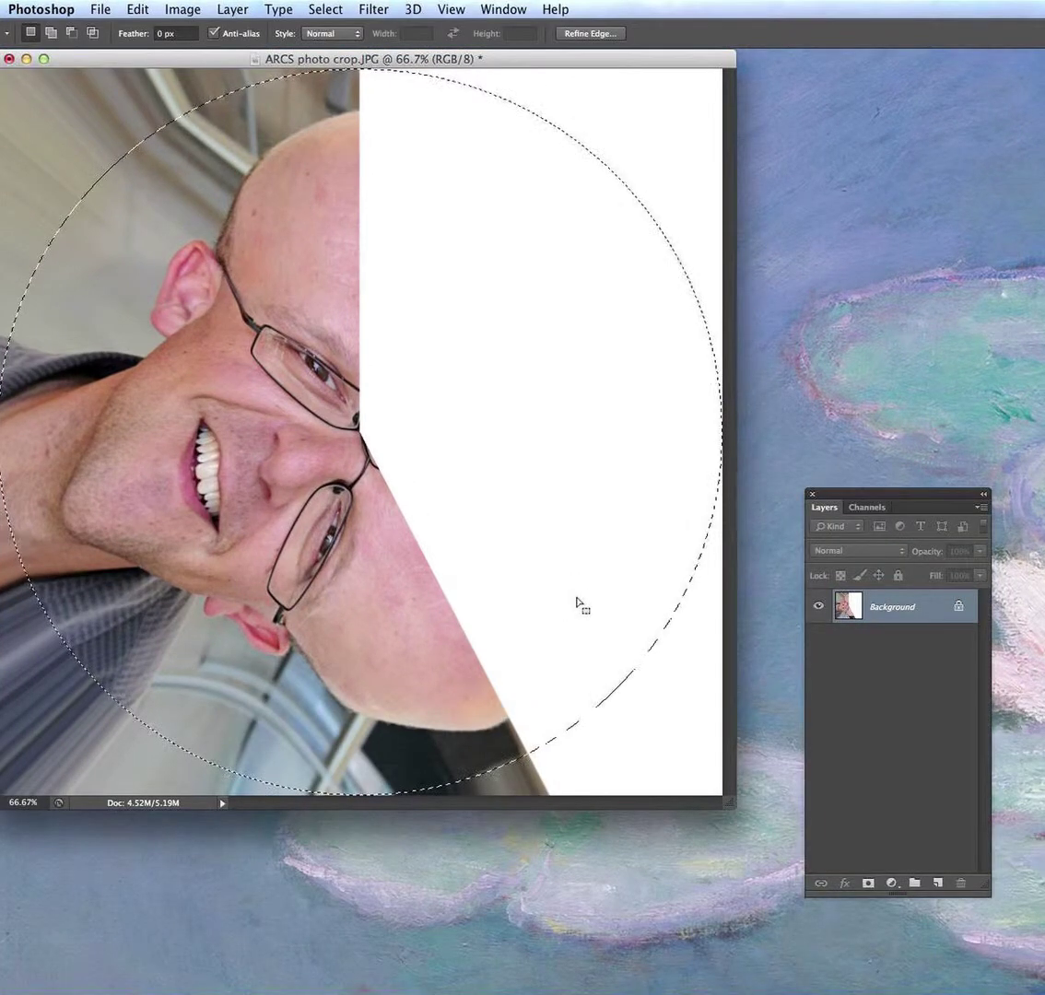
pyautogui.click(499, 422)
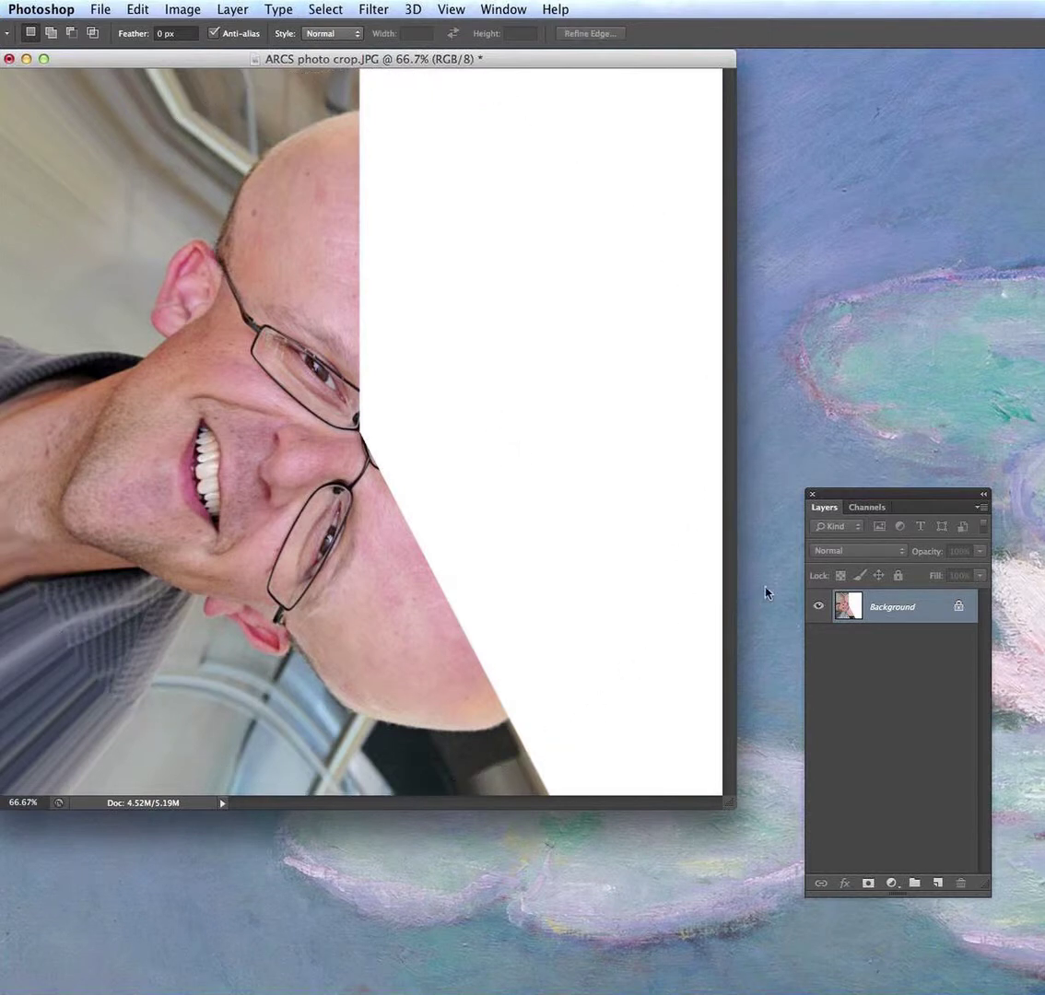
pyautogui.click(866, 506)
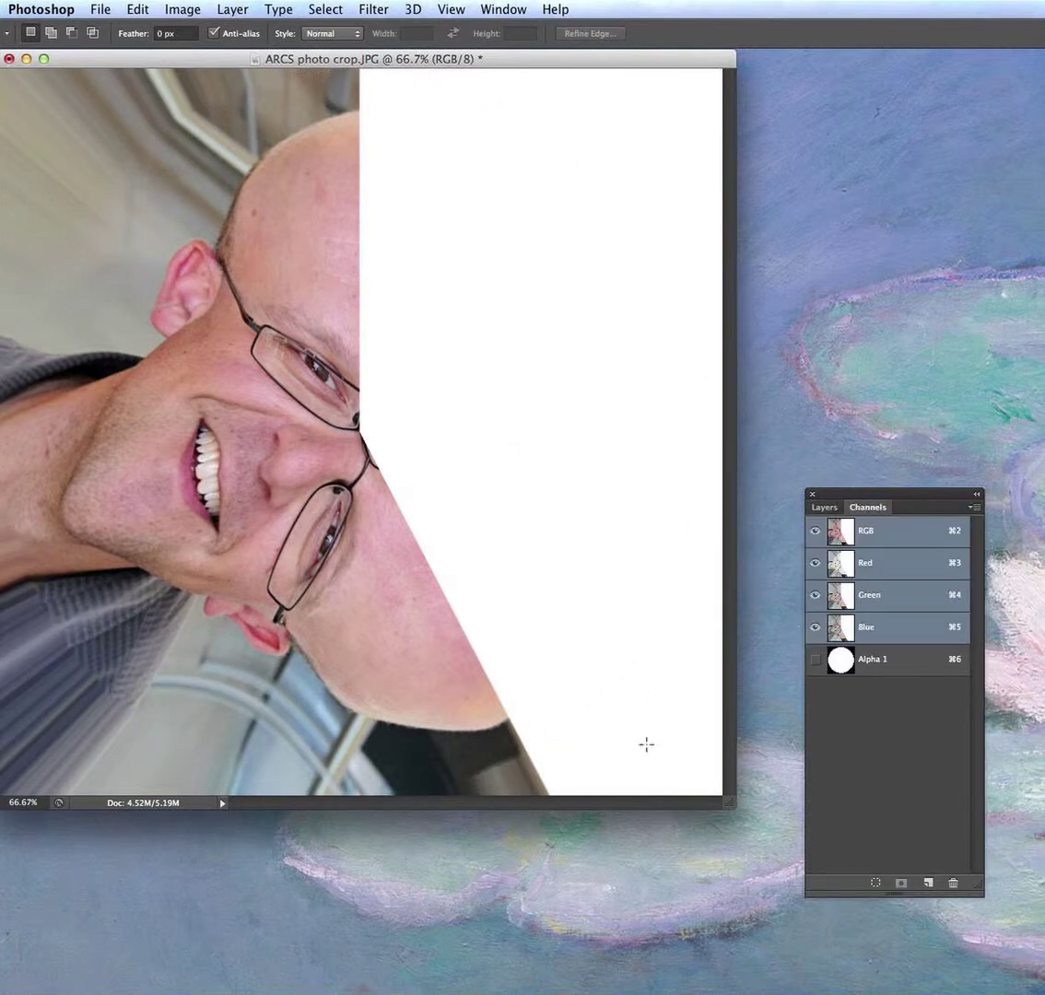
pyautogui.click(883, 661)
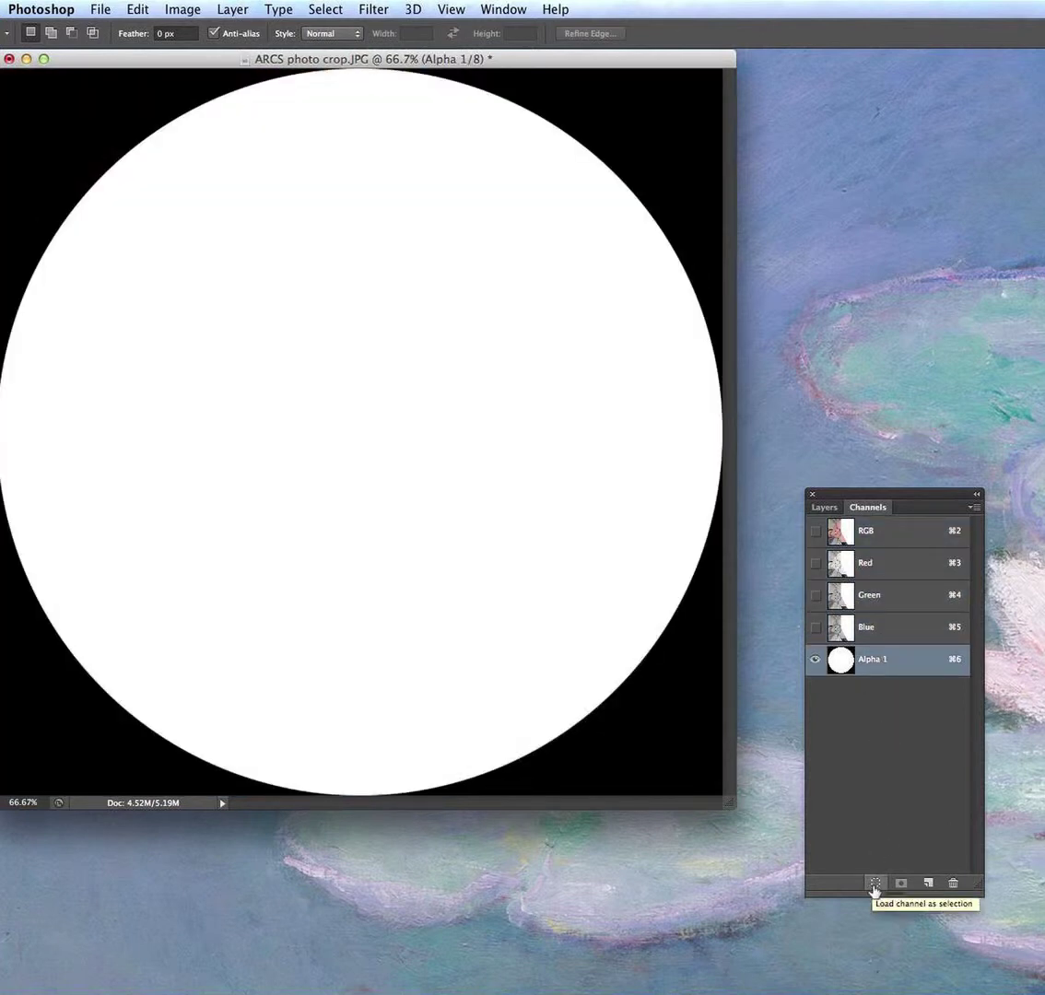
pyautogui.click(874, 883)
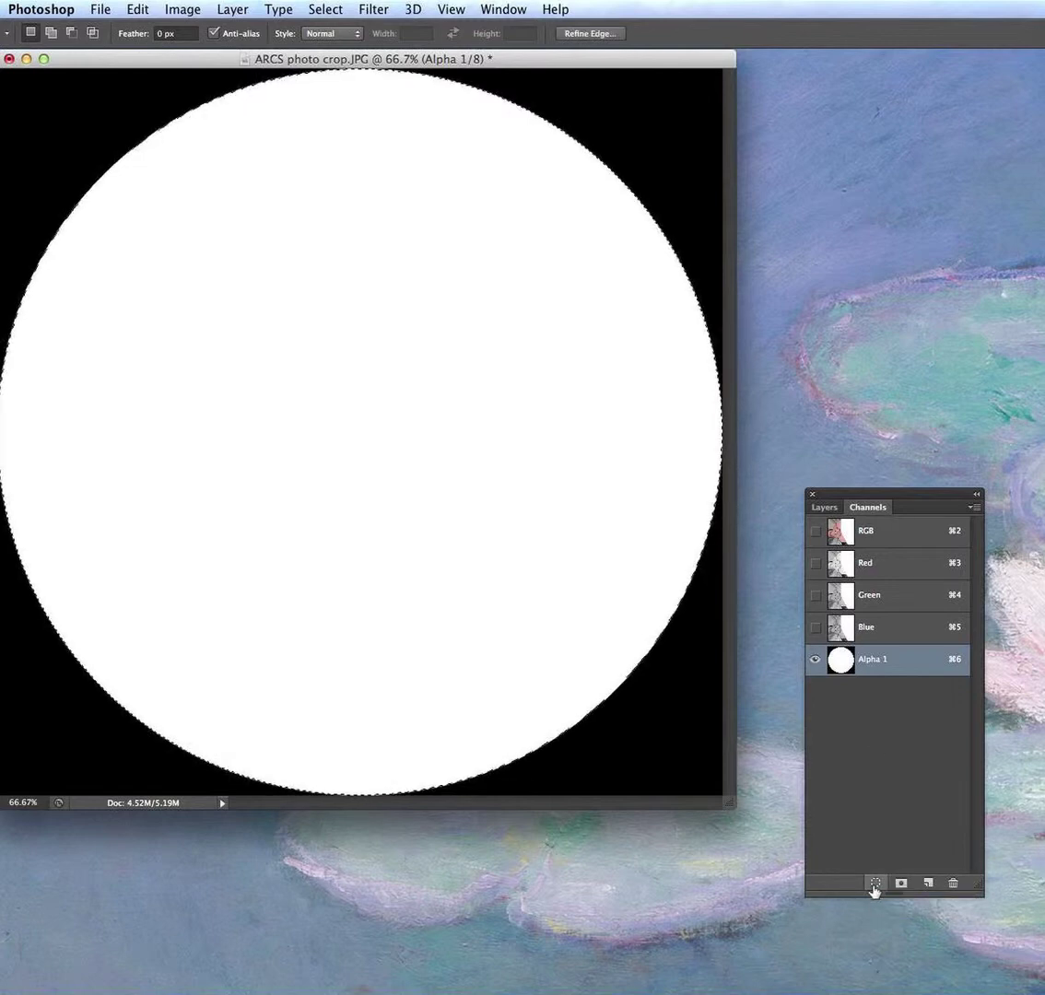
pyautogui.click(870, 531)
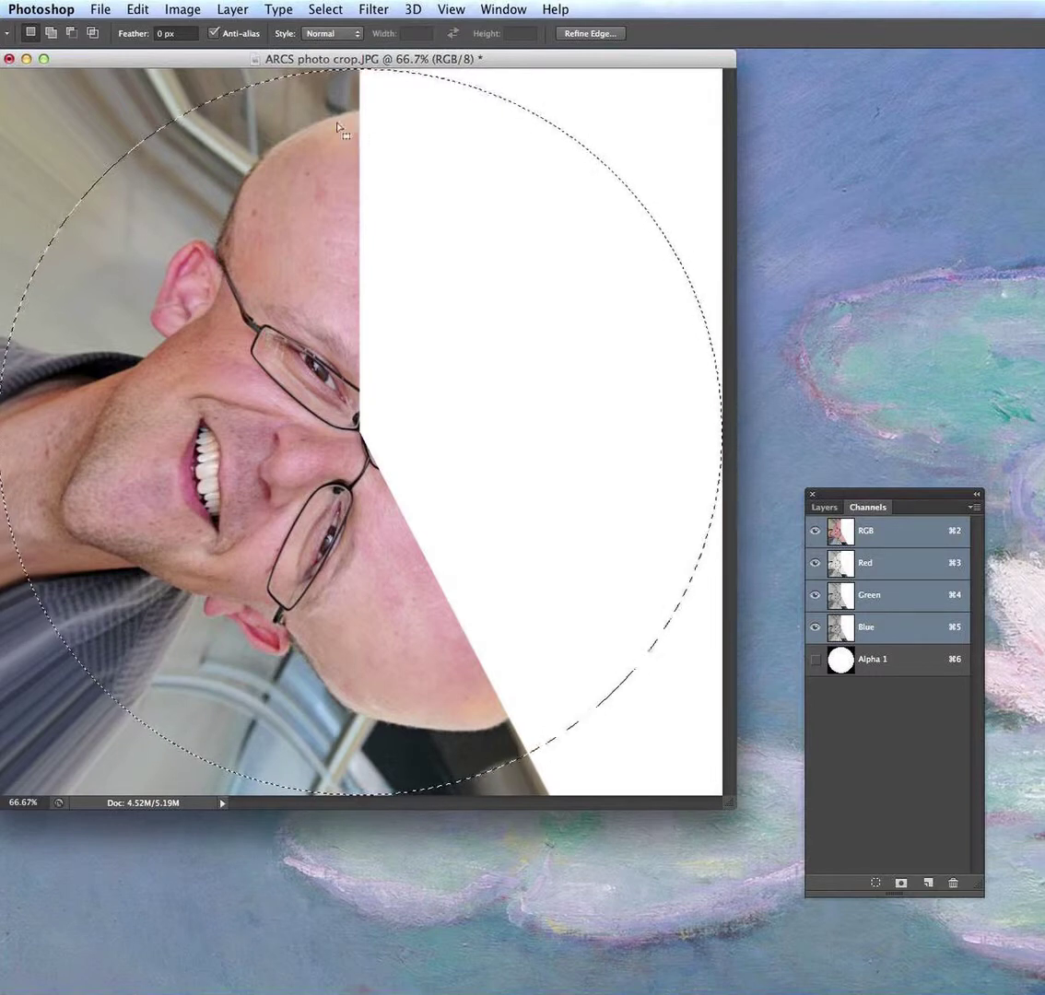
# - Invert the circular selection, clear the outside area to white, then deselect
pyautogui.click(140, 9)
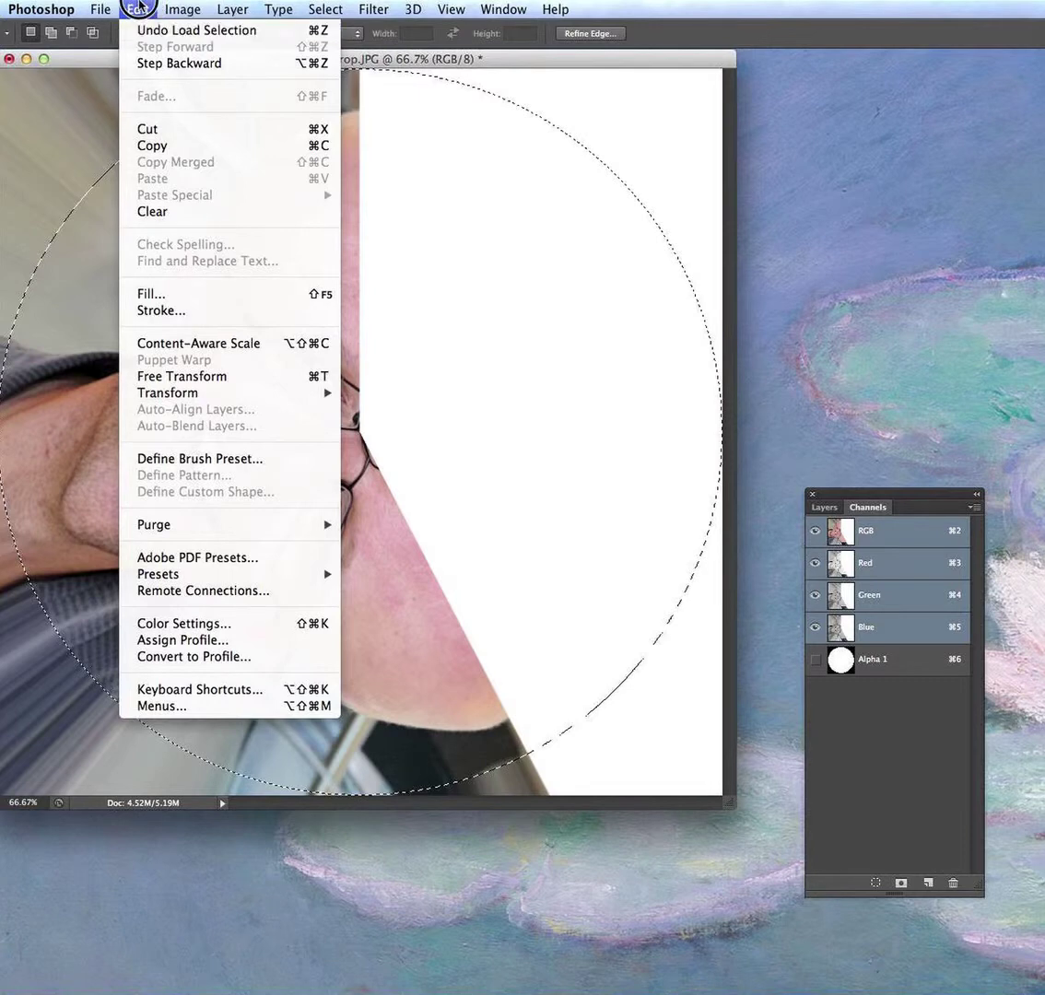
pyautogui.moveTo(304, 5)
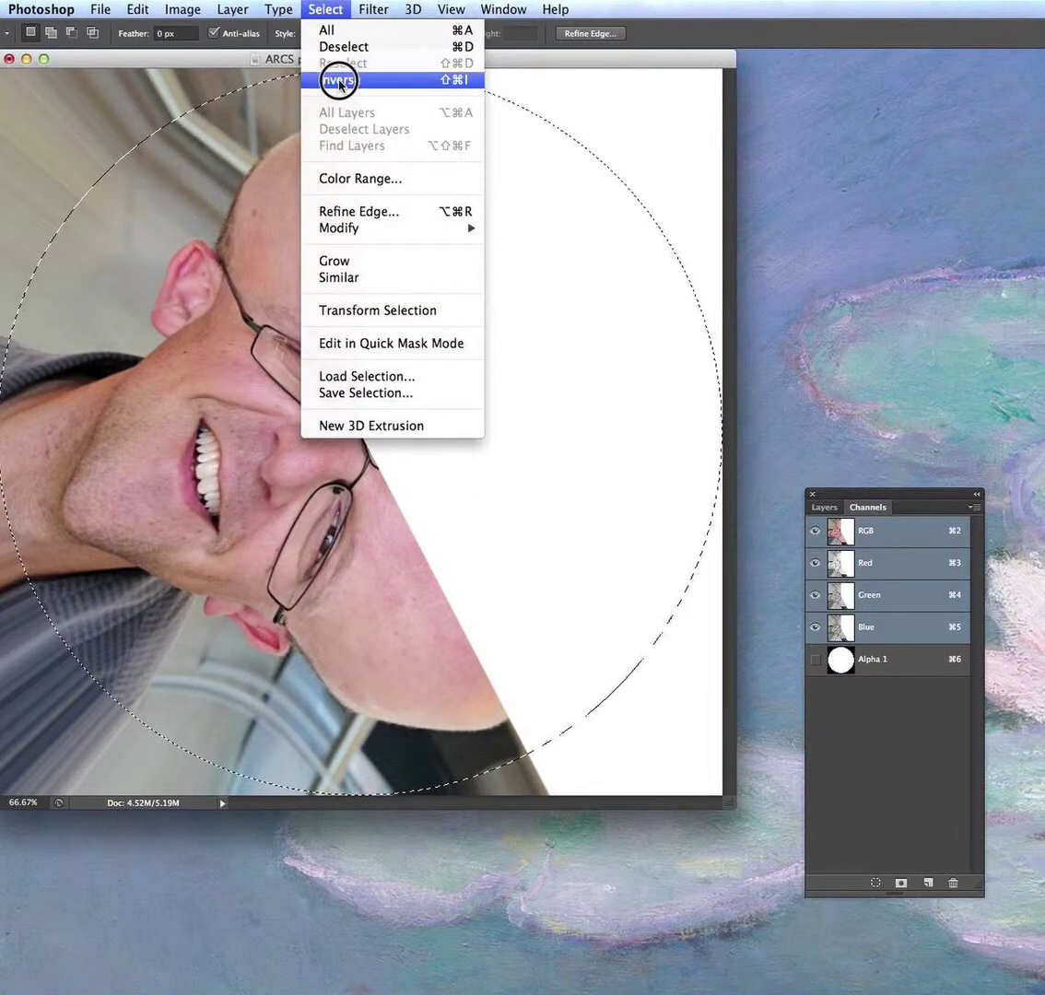
pyautogui.click(338, 82)
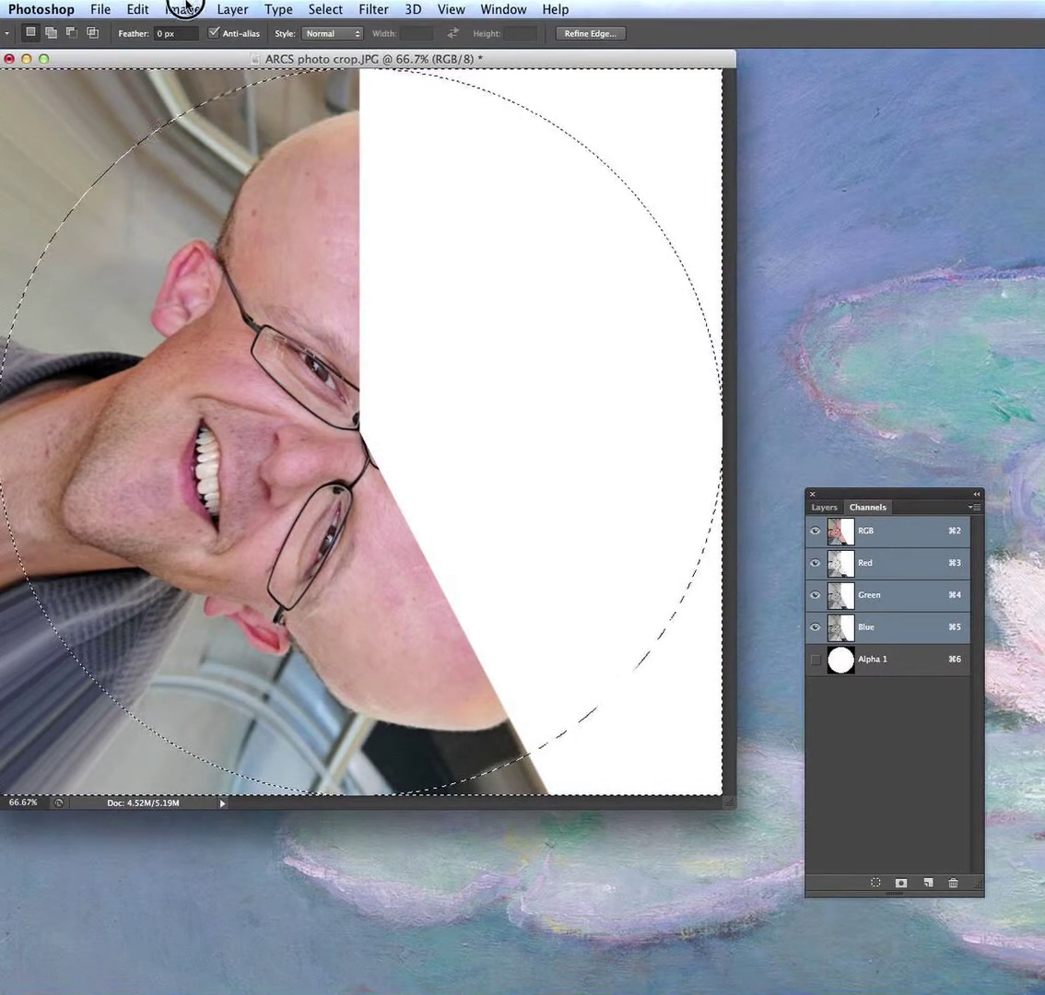
pyautogui.click(140, 9)
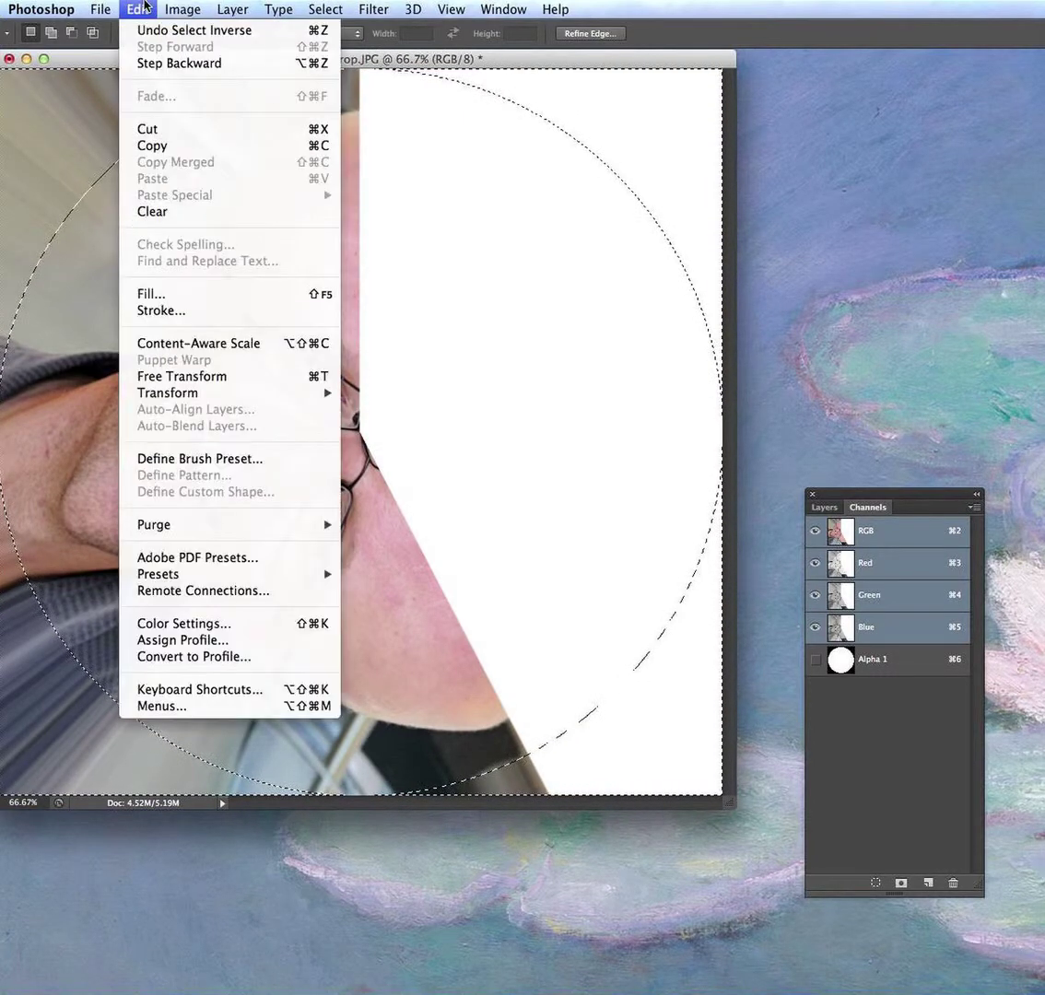
pyautogui.click(165, 214)
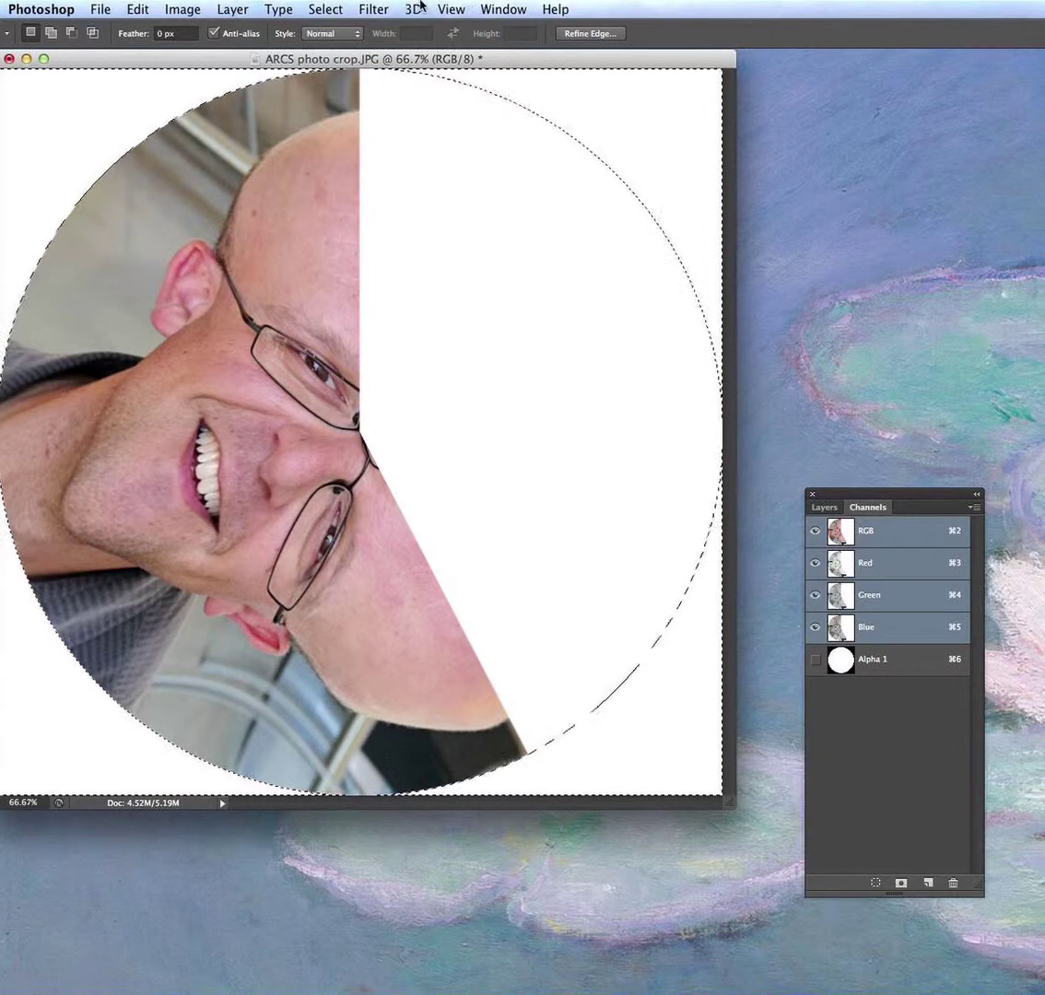
pyautogui.click(330, 9)
pyautogui.click(337, 47)
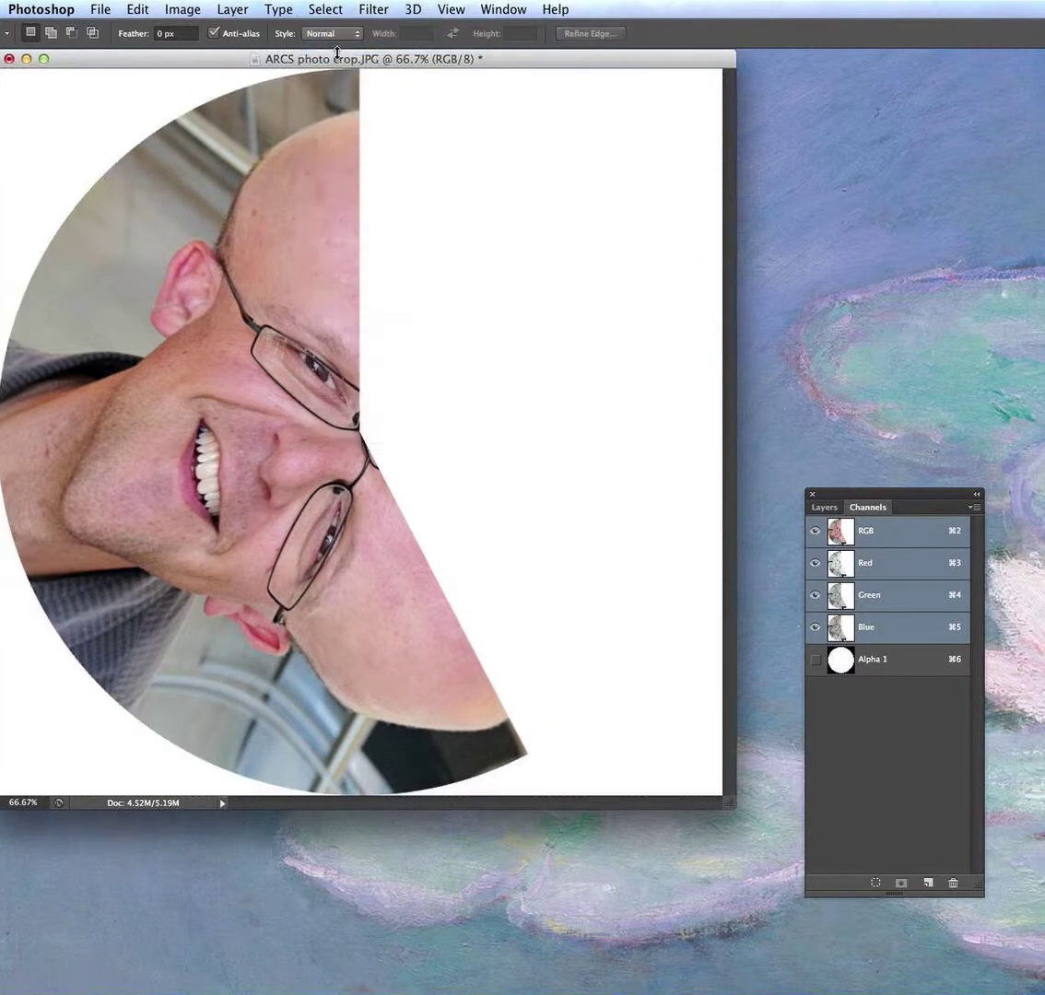